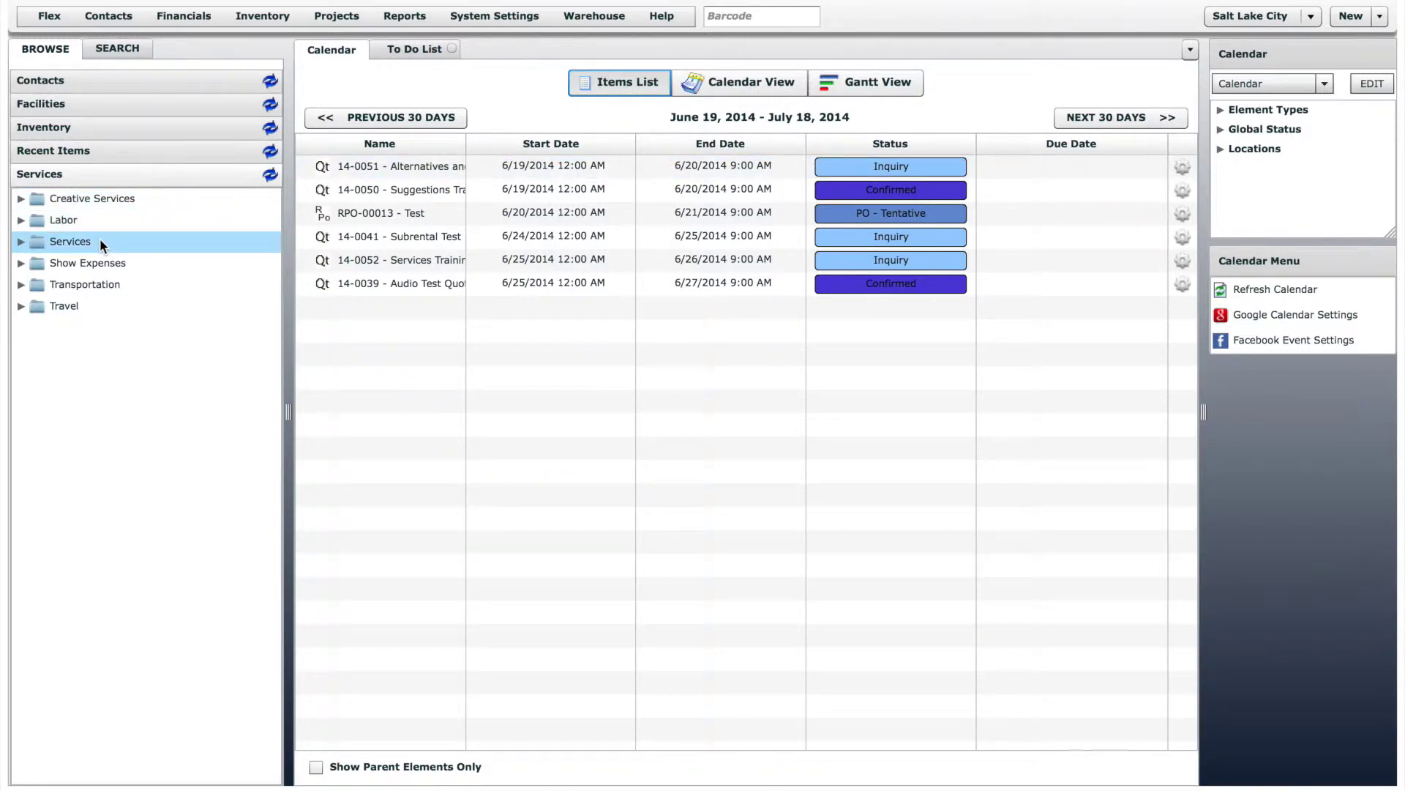
Expand the Travel, Show Expenses and Labor folders in the Services tree
click(21, 306)
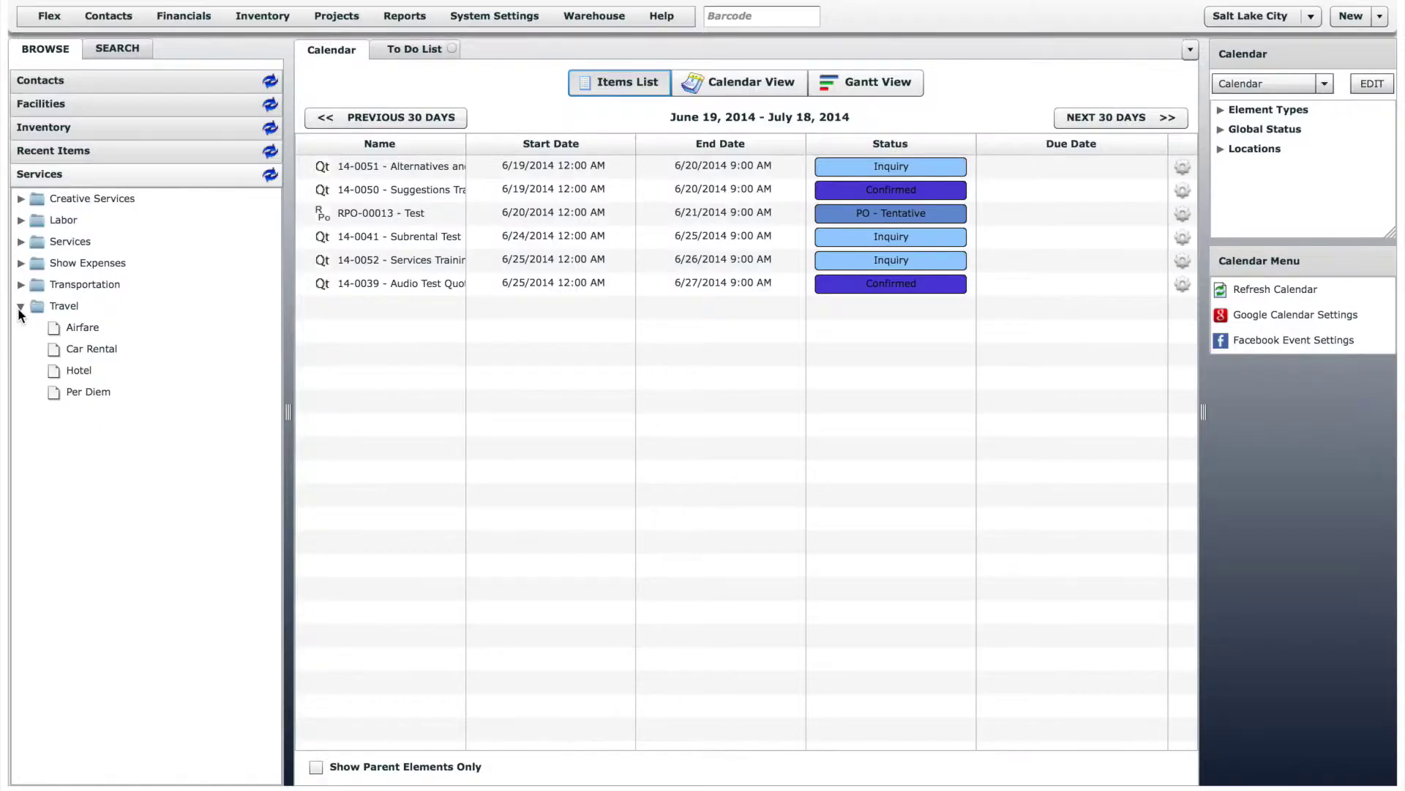
click(20, 262)
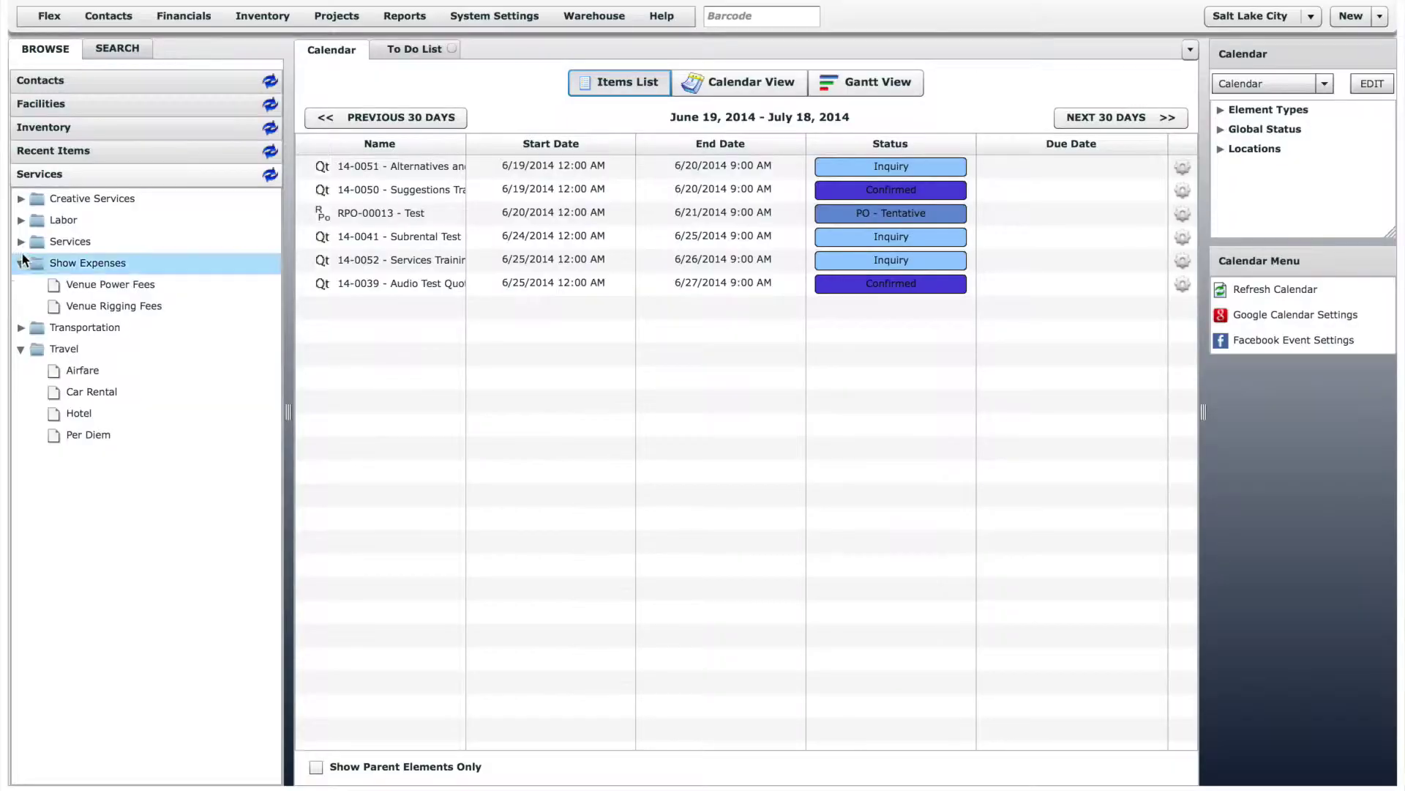
click(20, 219)
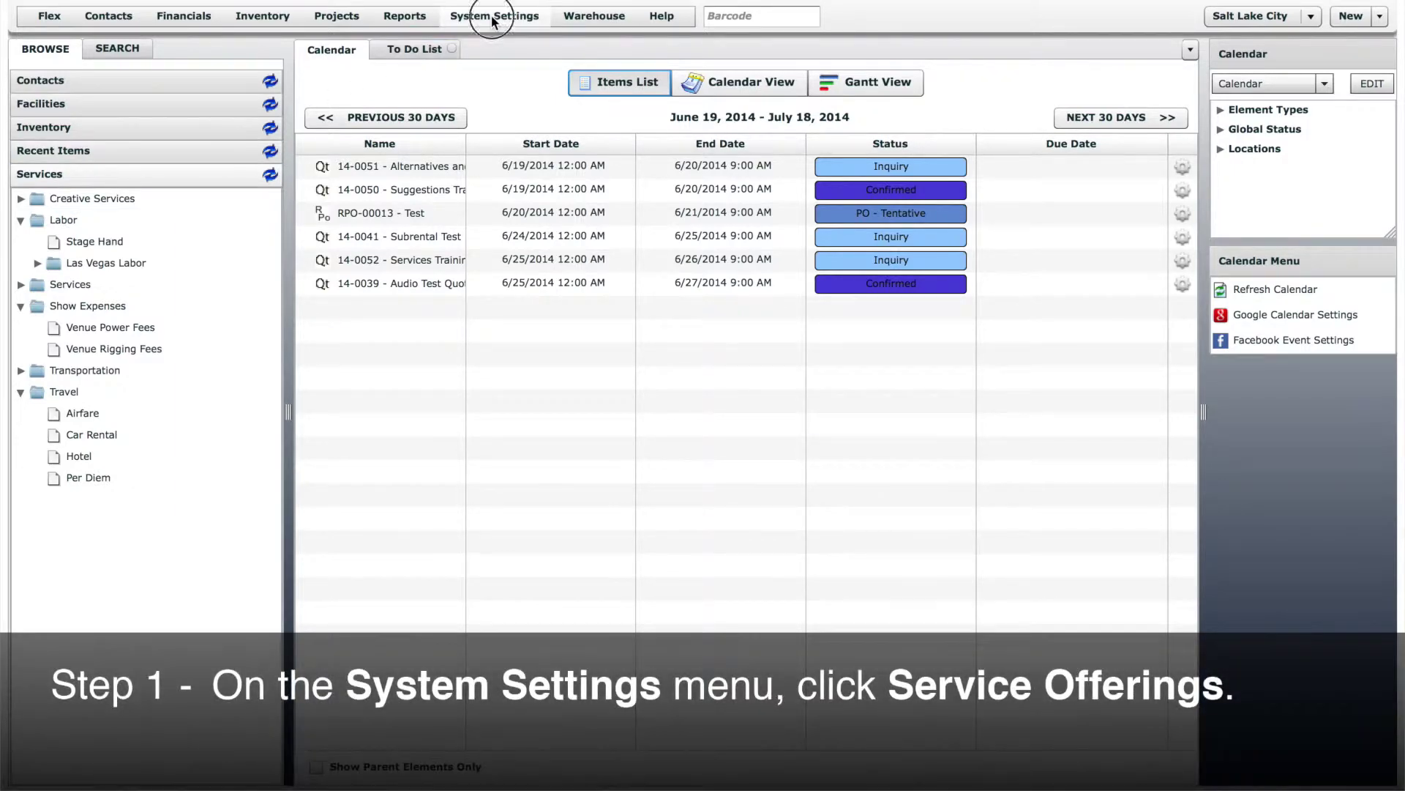
click(492, 16)
Open the Service Offerings list from System Settings and start a new blank offering
drag(633, 58, 644, 262)
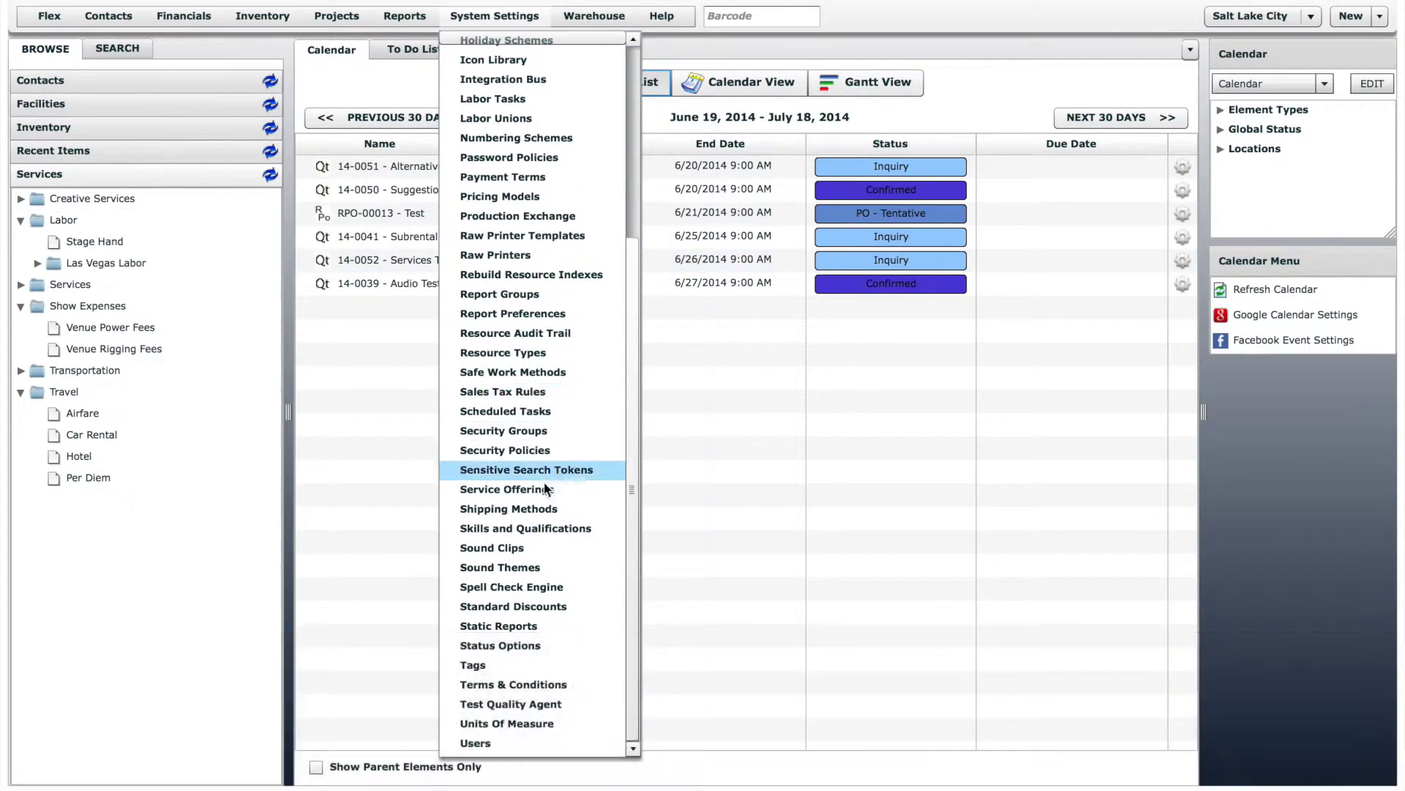
click(541, 489)
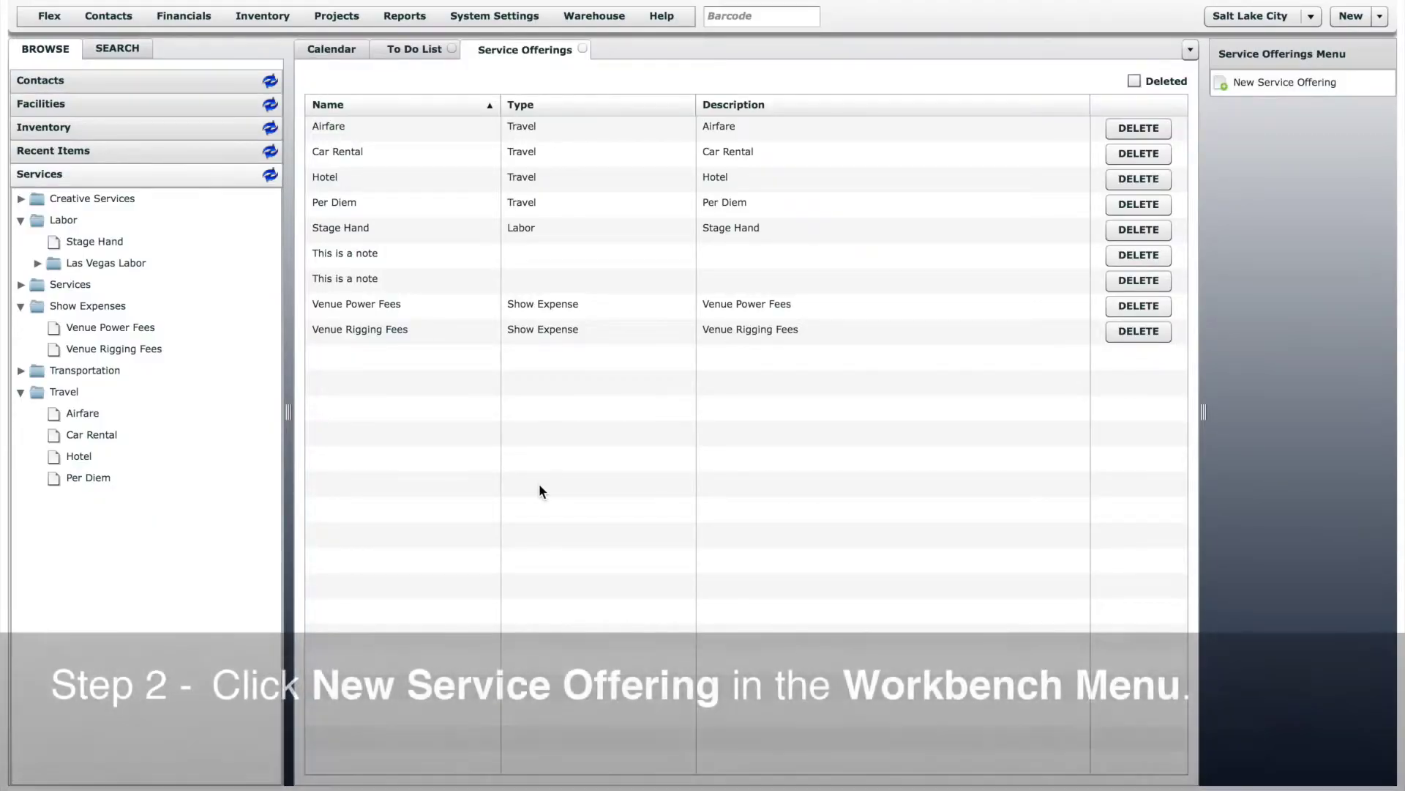
click(1328, 80)
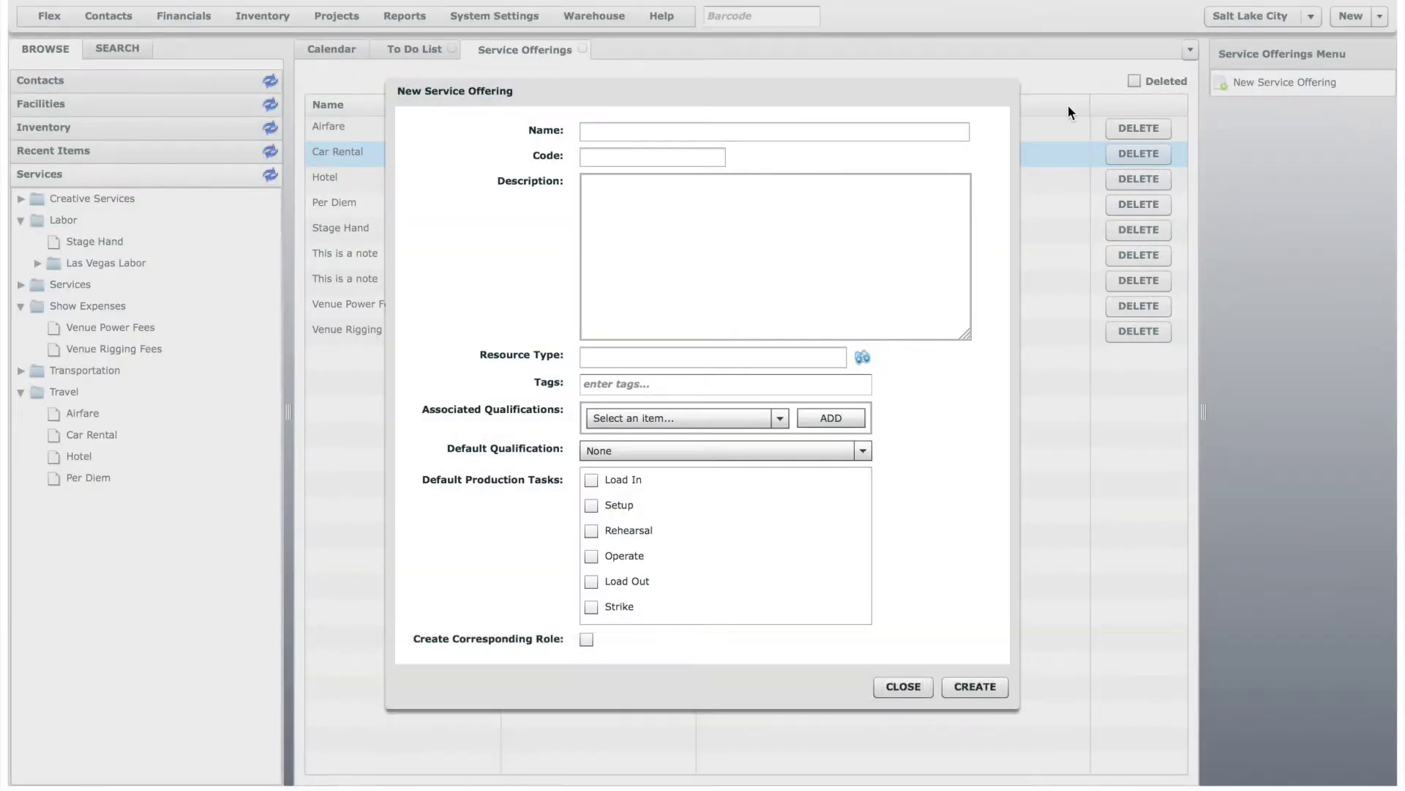
Name the new offering 'Audio Engineer' and set its resource type to Labor
click(919, 131)
text(Audio Engineer)
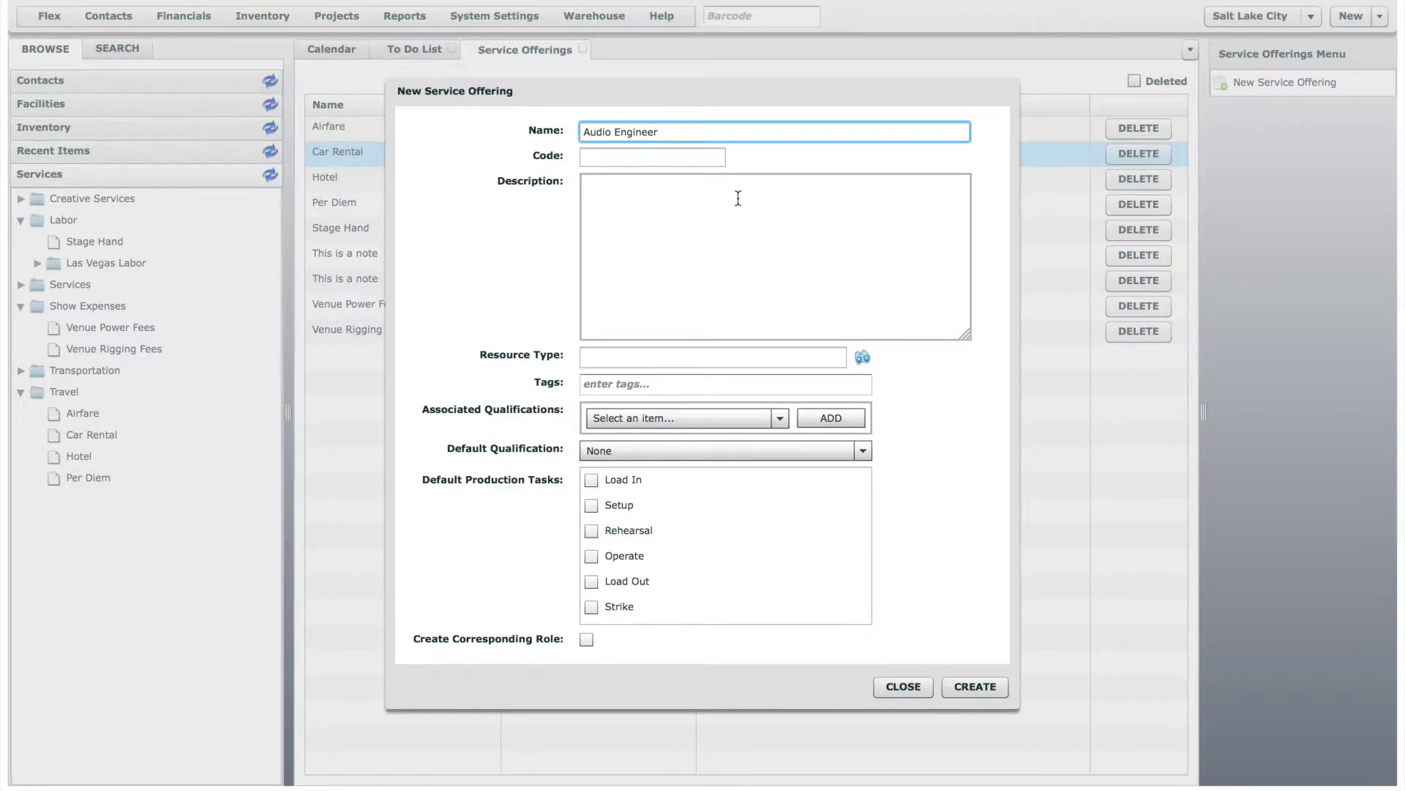
click(863, 359)
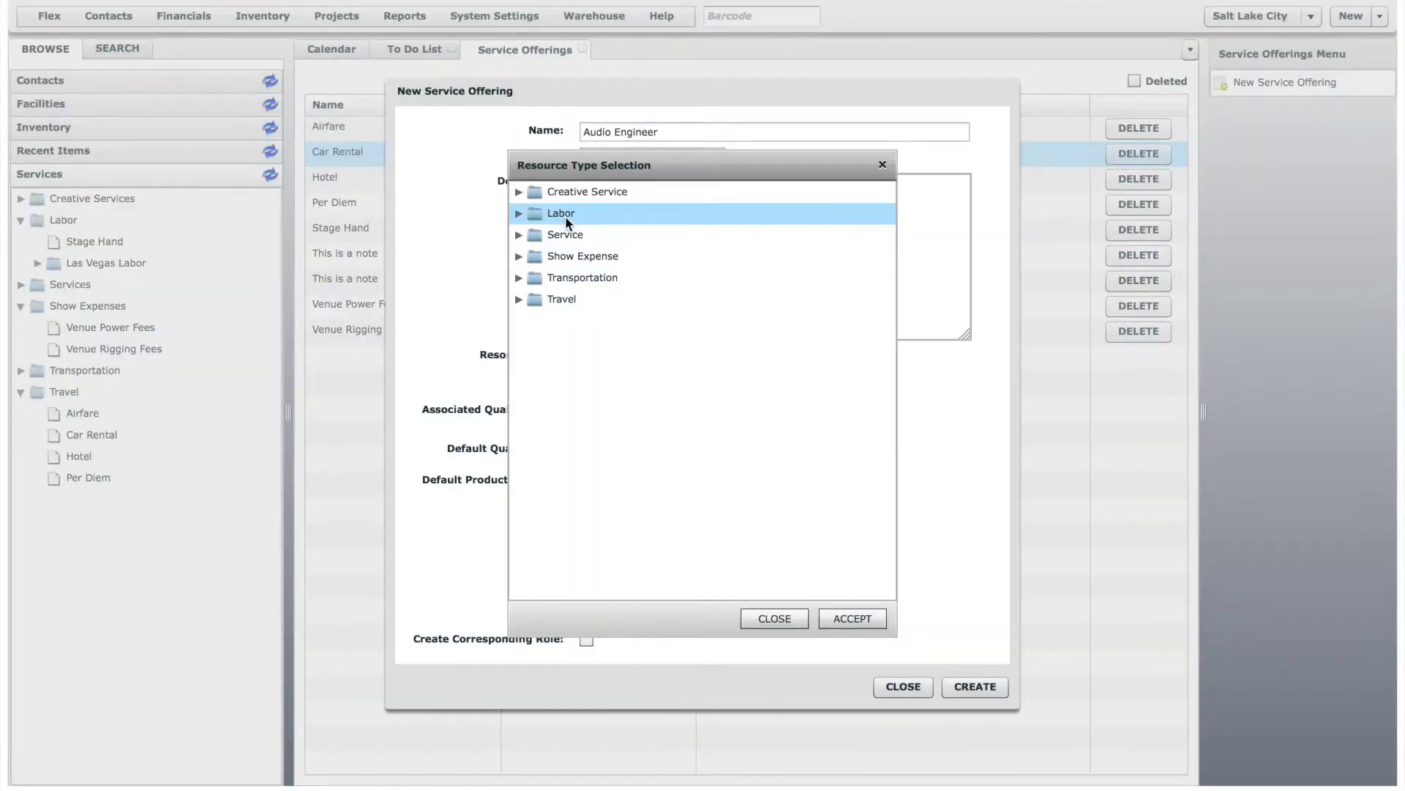
click(565, 217)
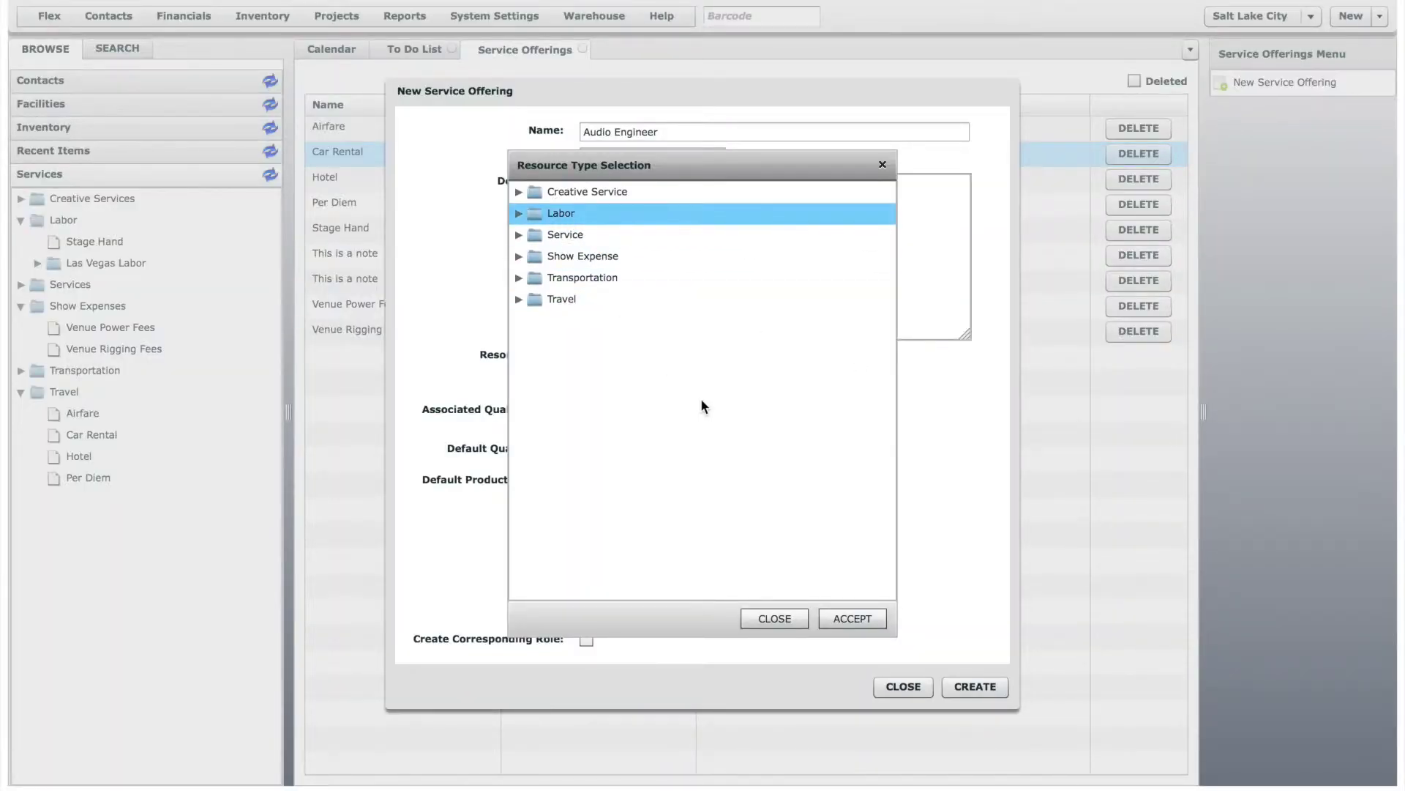
click(852, 618)
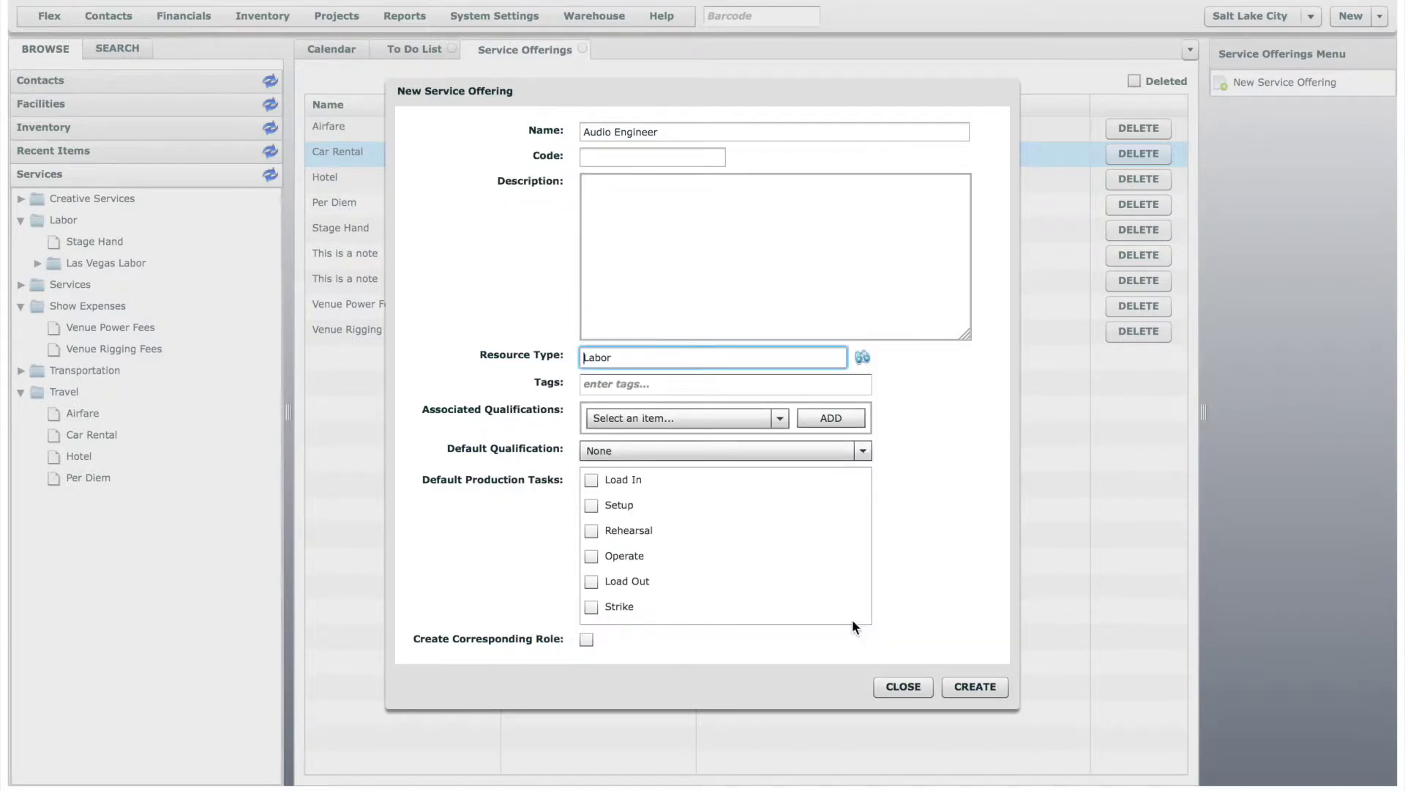
Add A1 Audio Engineer as an associated qualification and make it the default
click(788, 420)
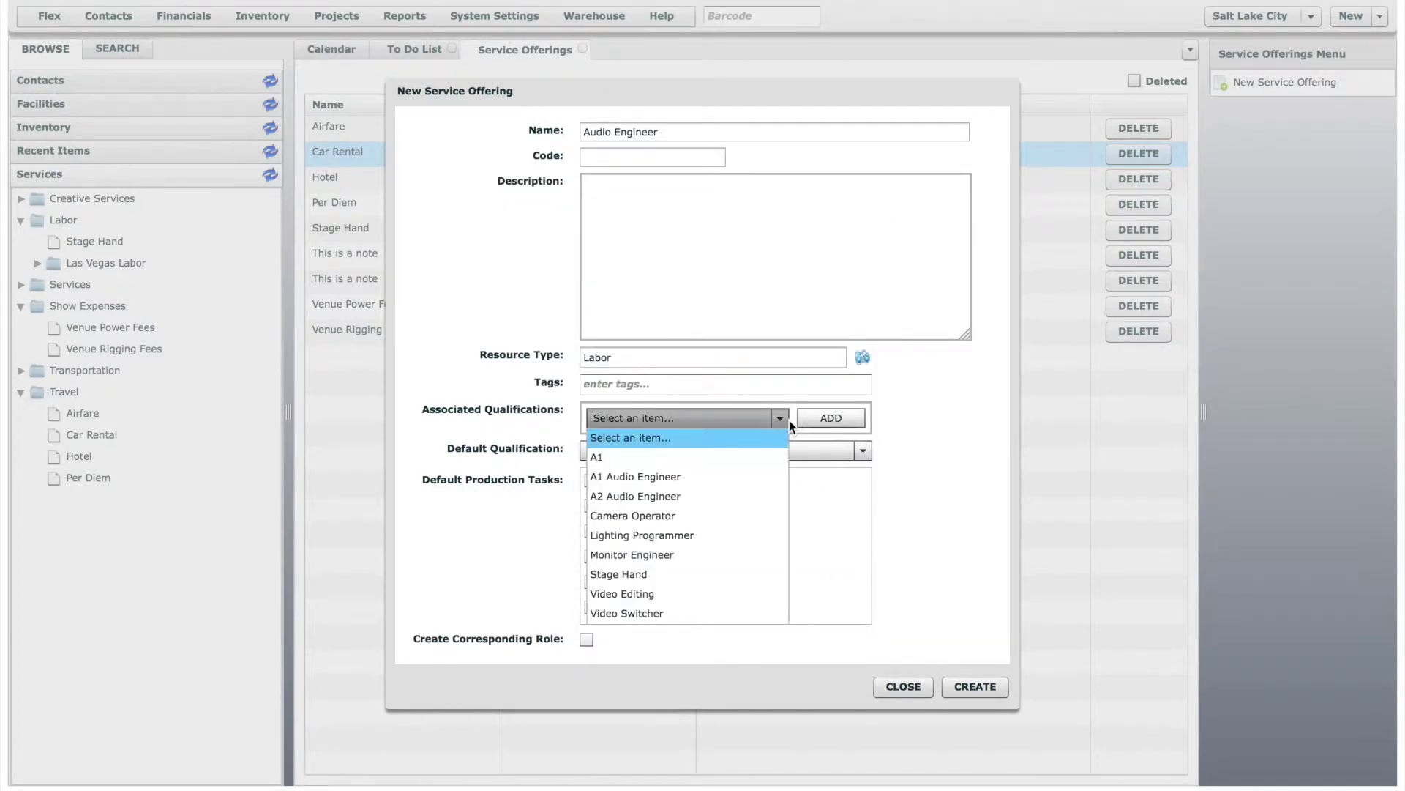
click(754, 476)
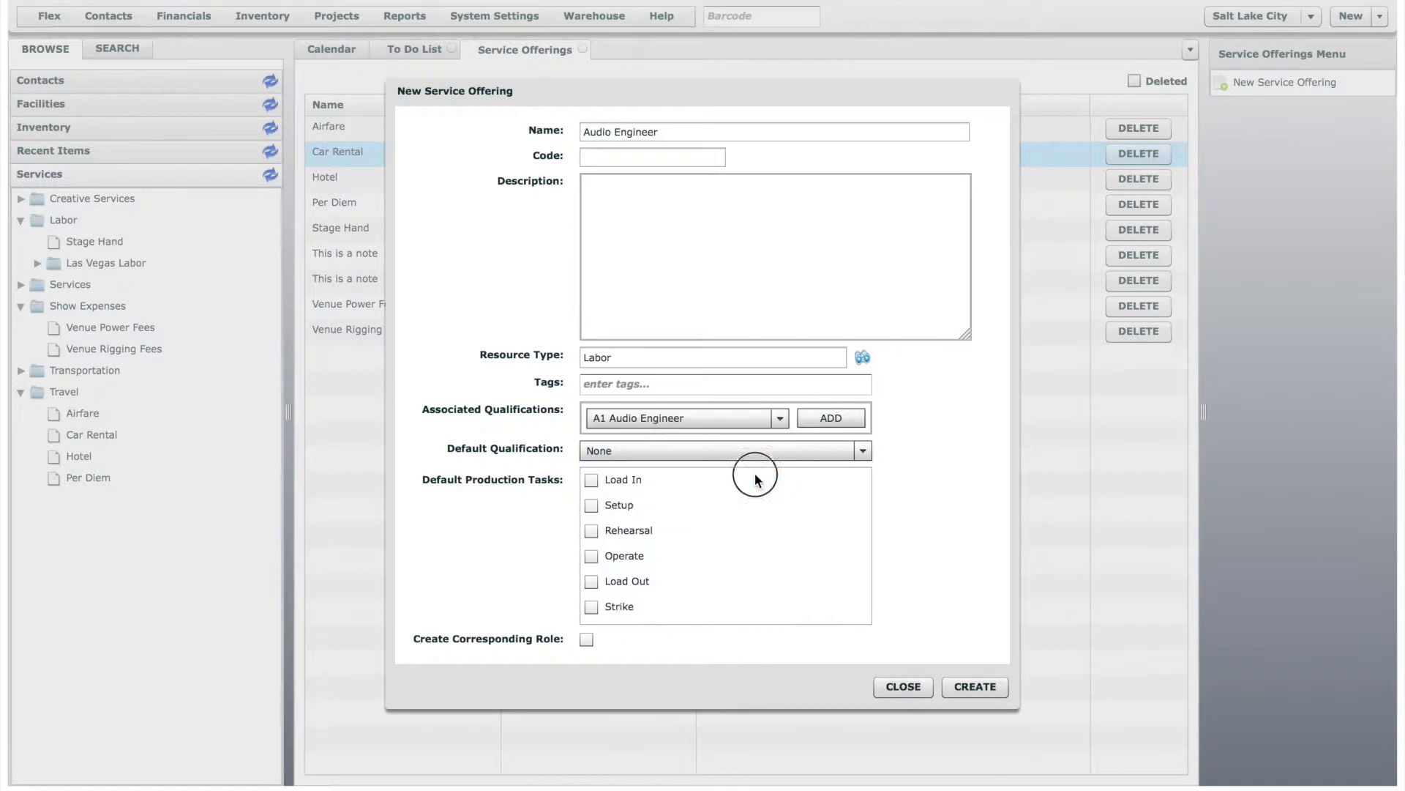
click(832, 416)
click(814, 462)
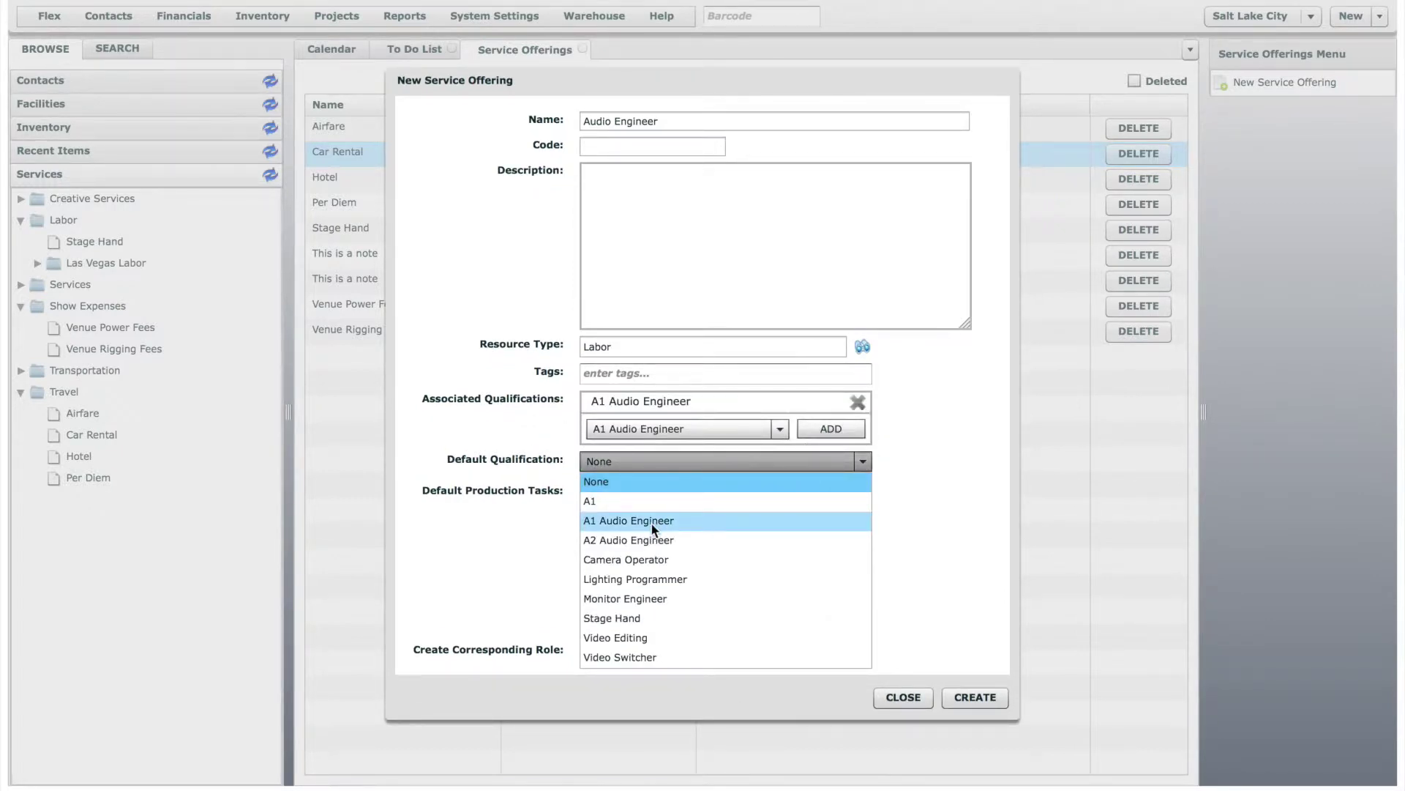
click(651, 521)
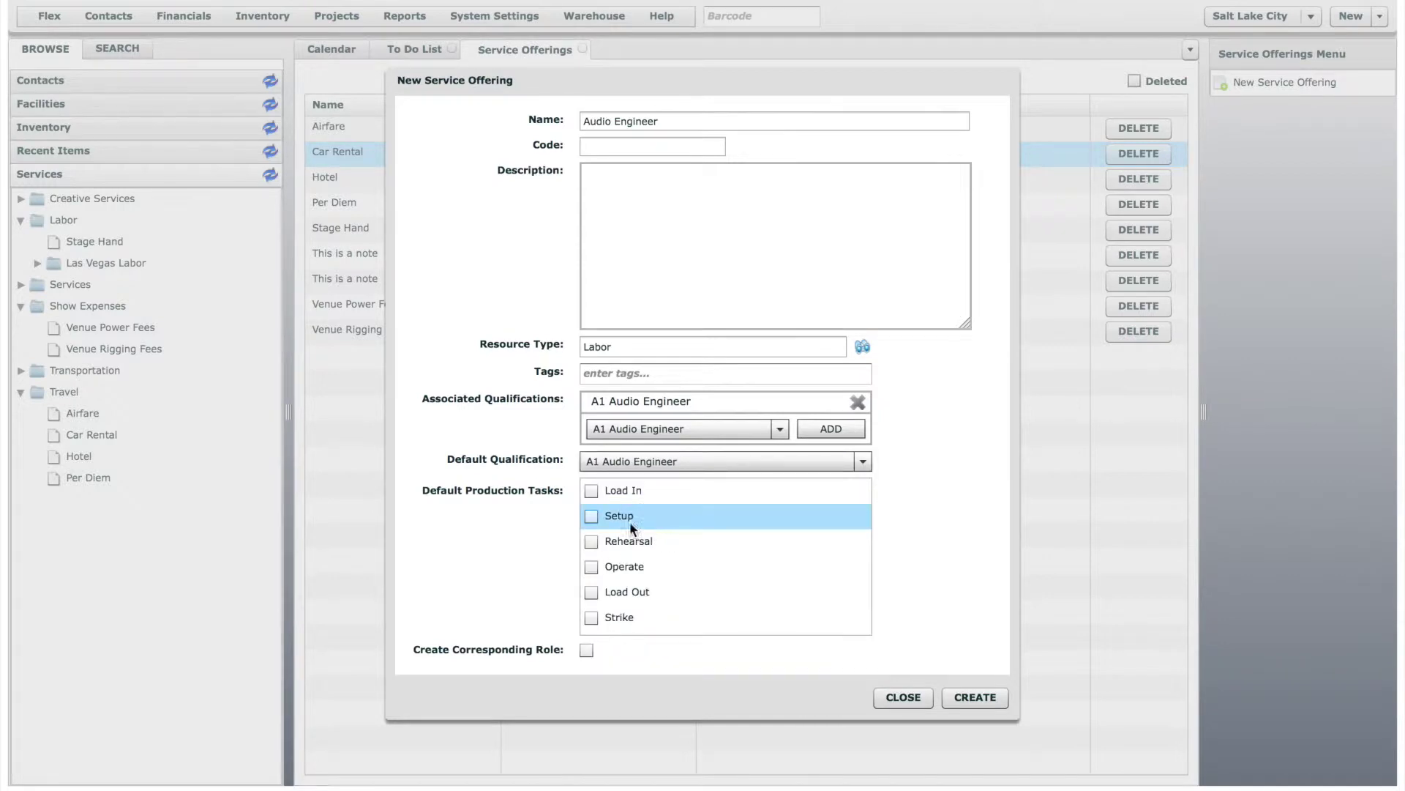
Include Setup, Rehearsal and Operate as default tasks and create the offering
click(591, 517)
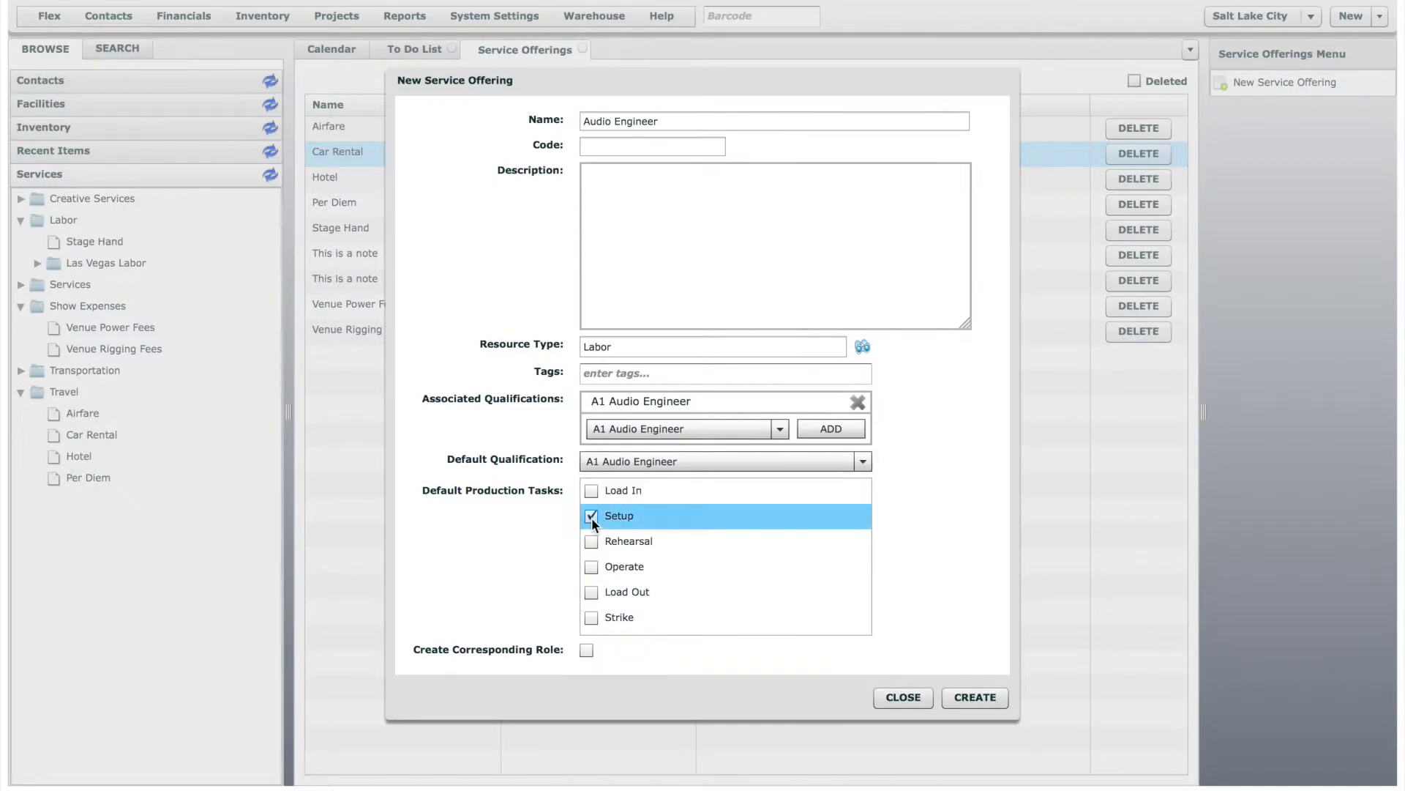
click(591, 543)
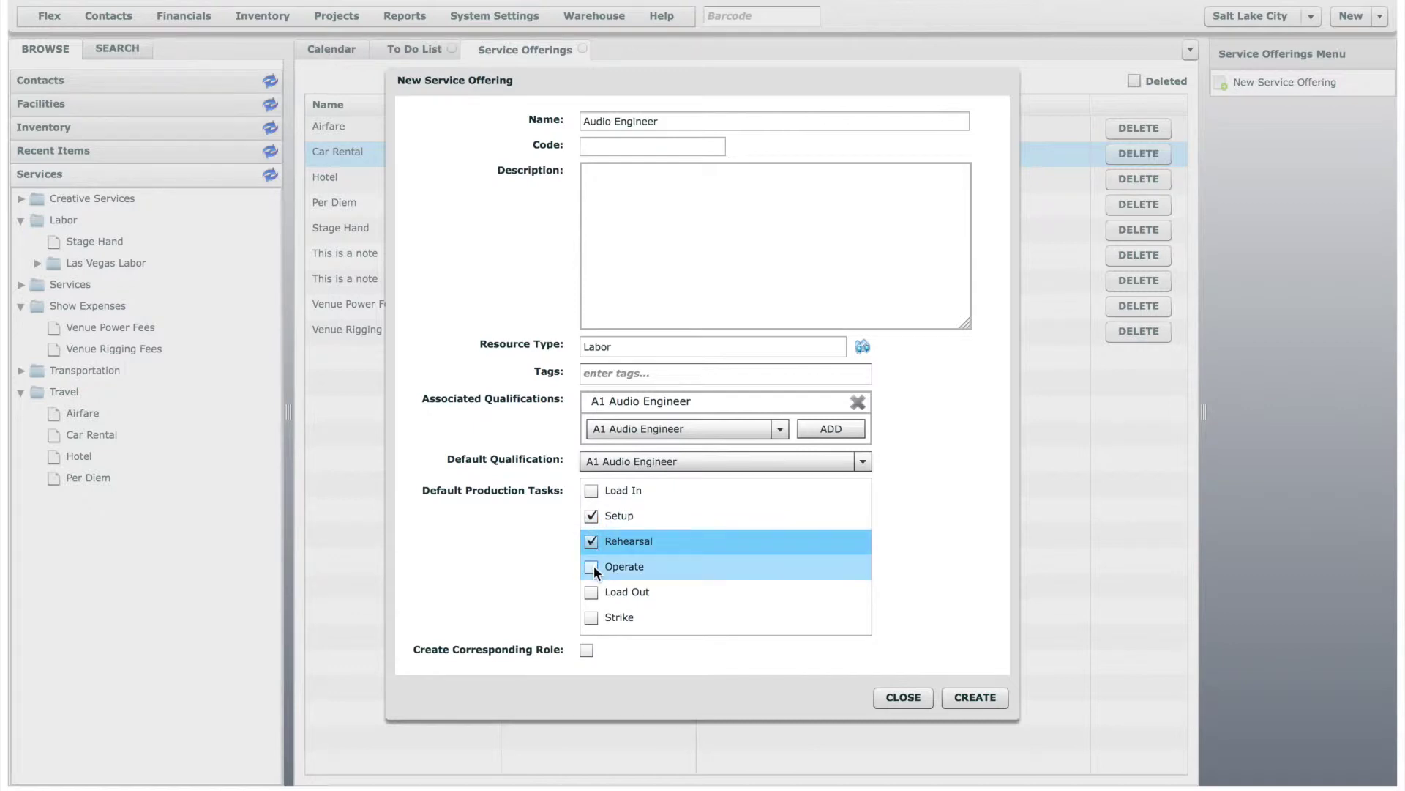
click(592, 566)
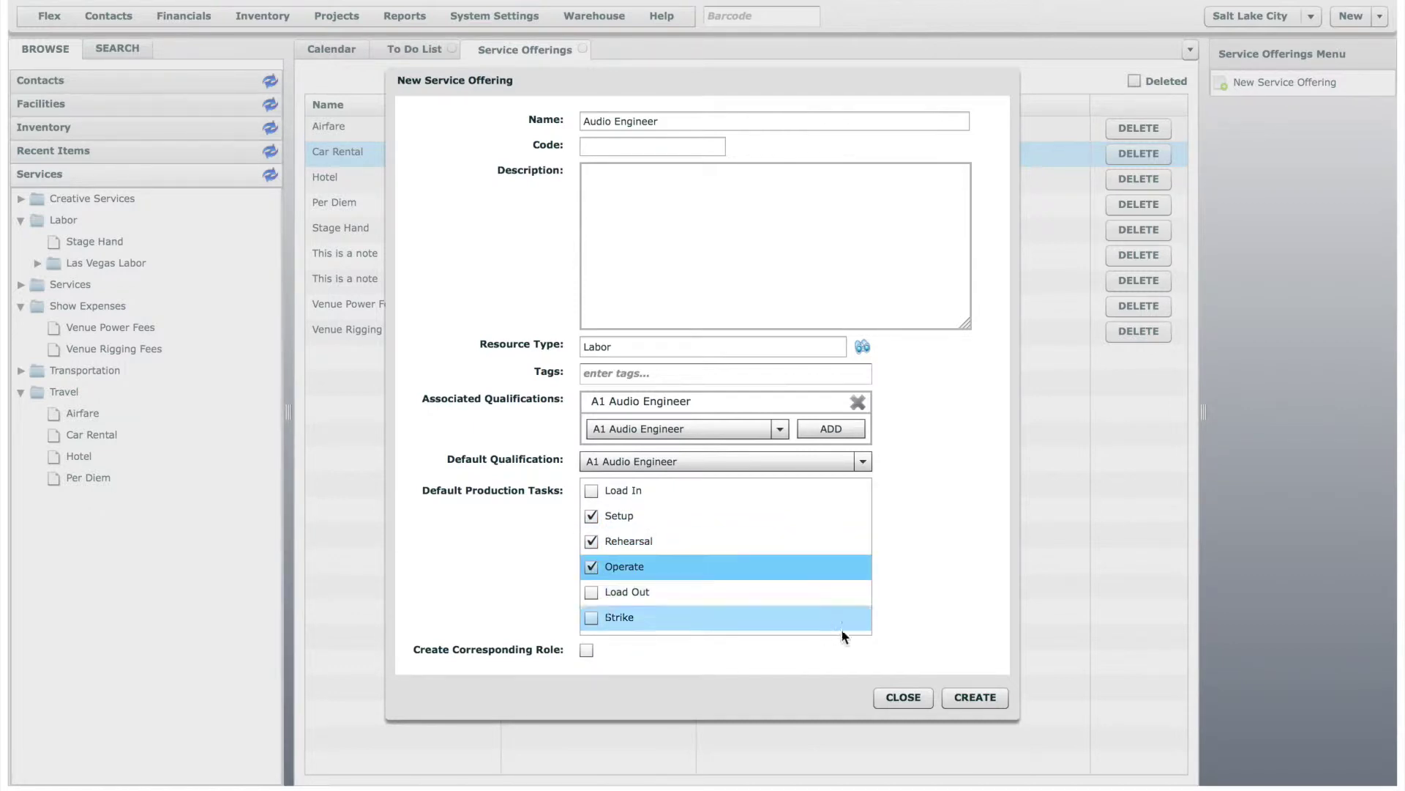
click(998, 697)
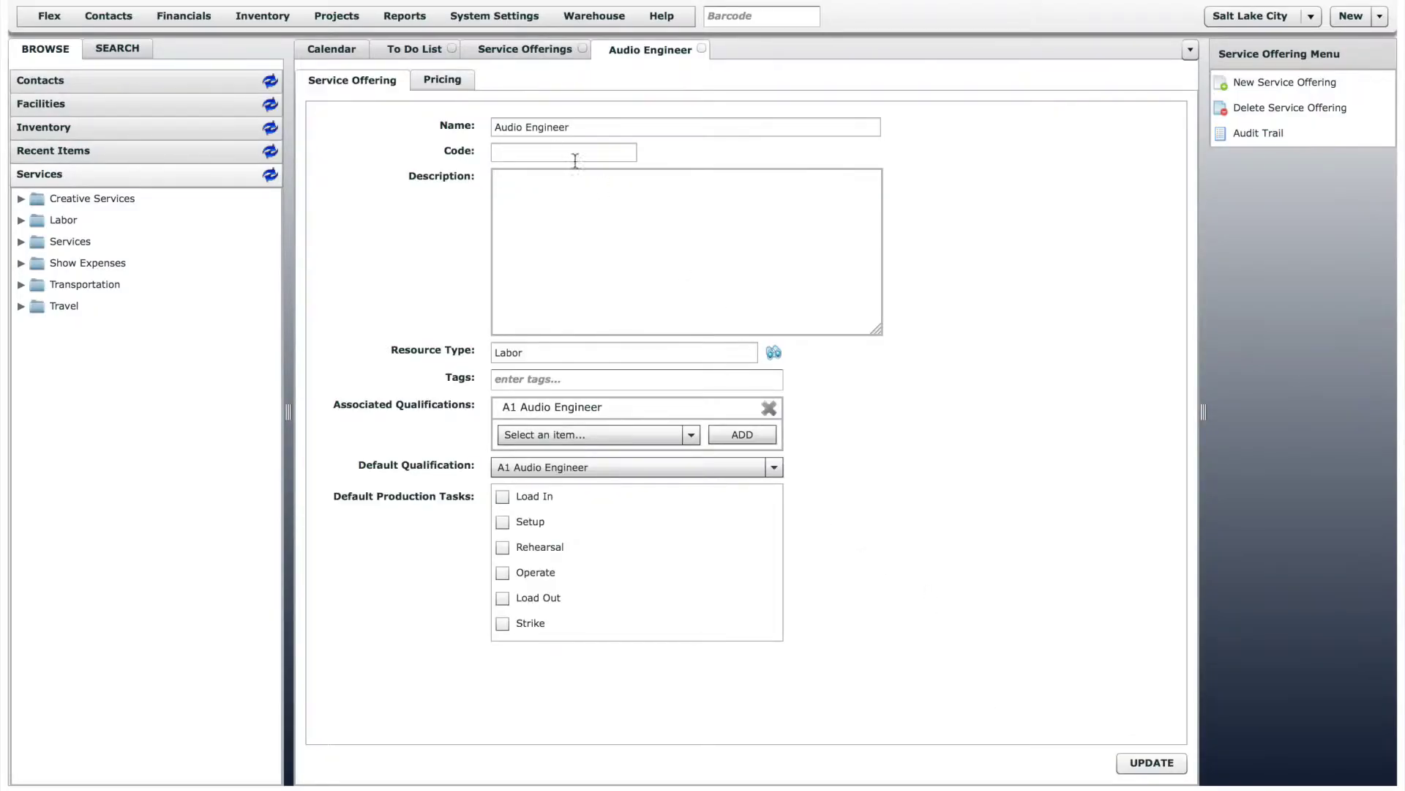
Price Audio Engineer at a 700 Day Rate and a 70 Hourly Rate
click(464, 85)
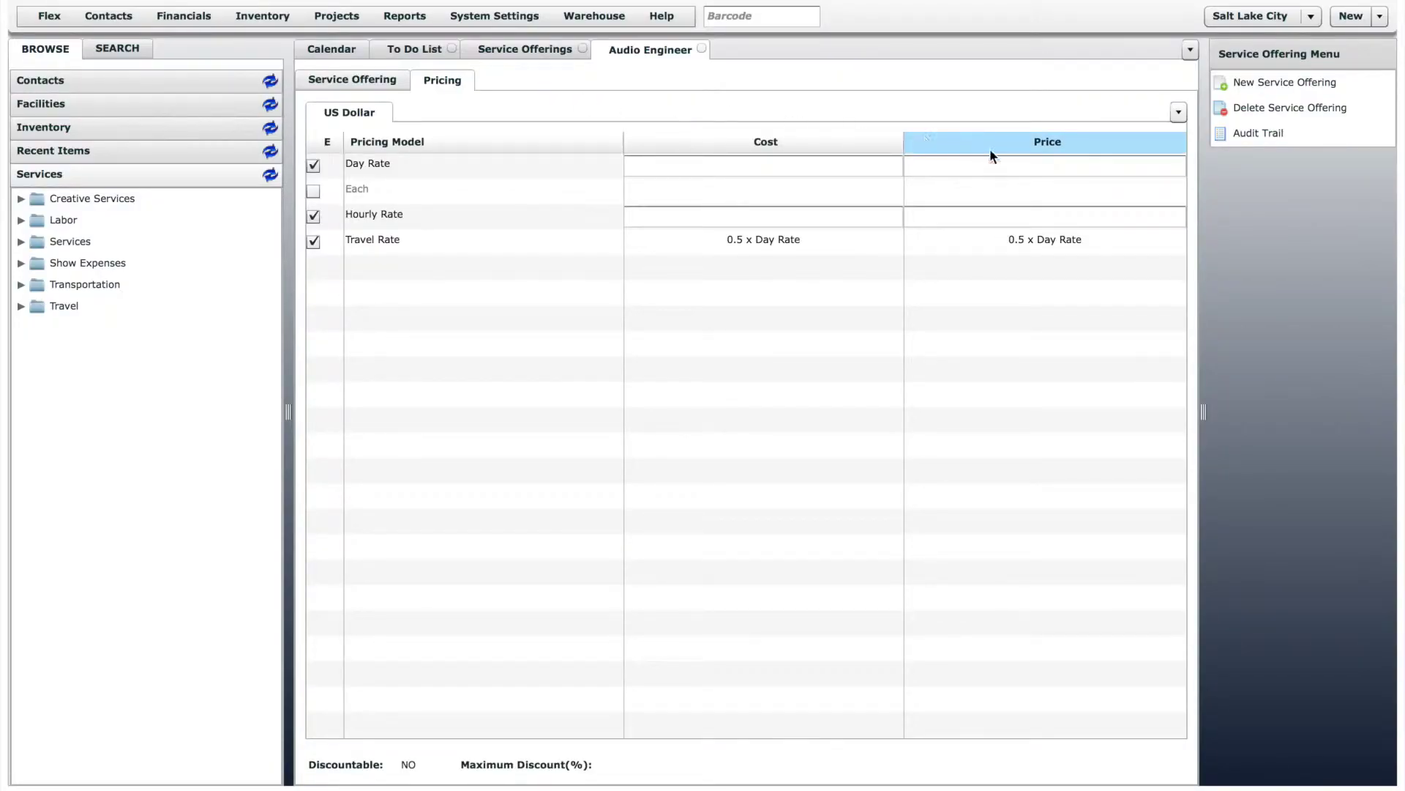
click(1055, 165)
text(700)
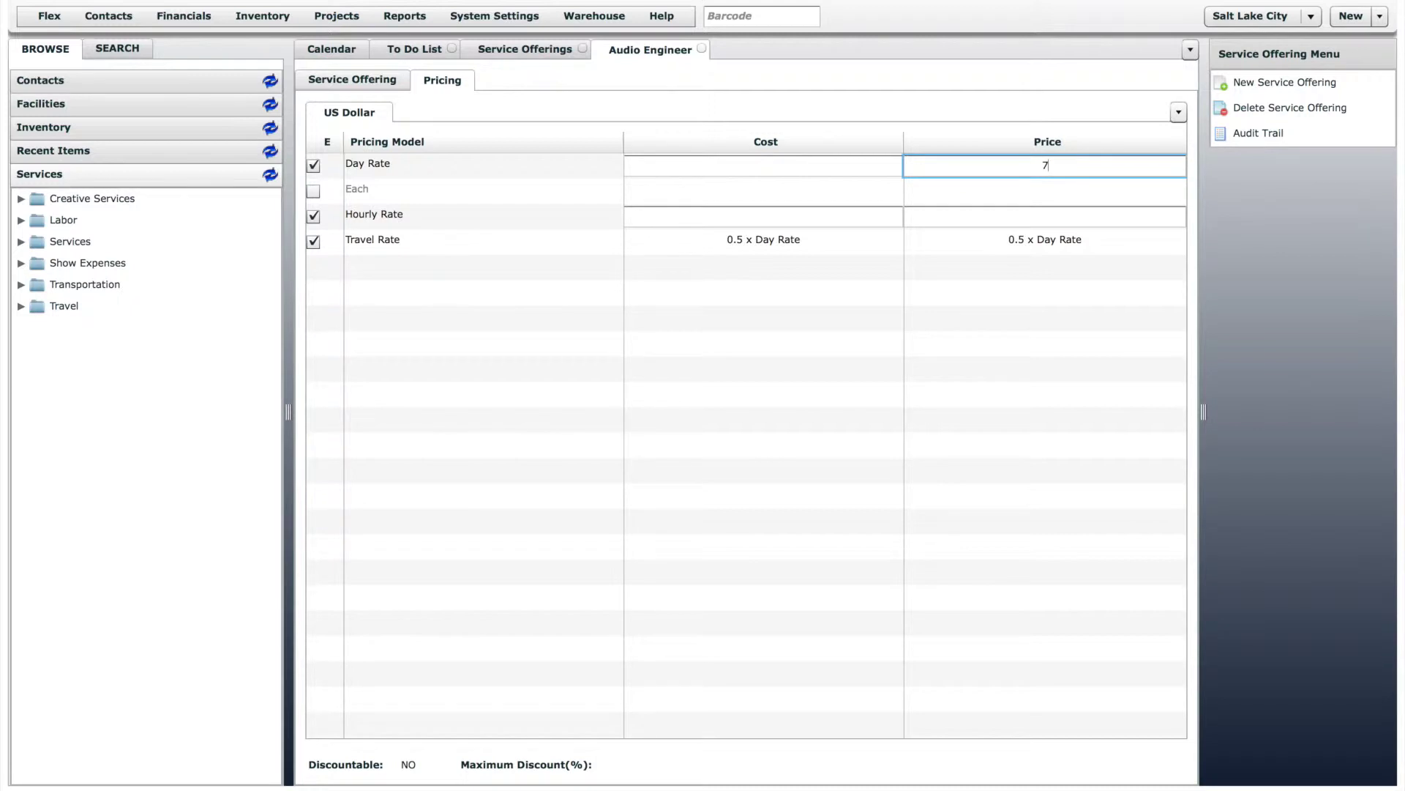
click(1068, 217)
text(70)
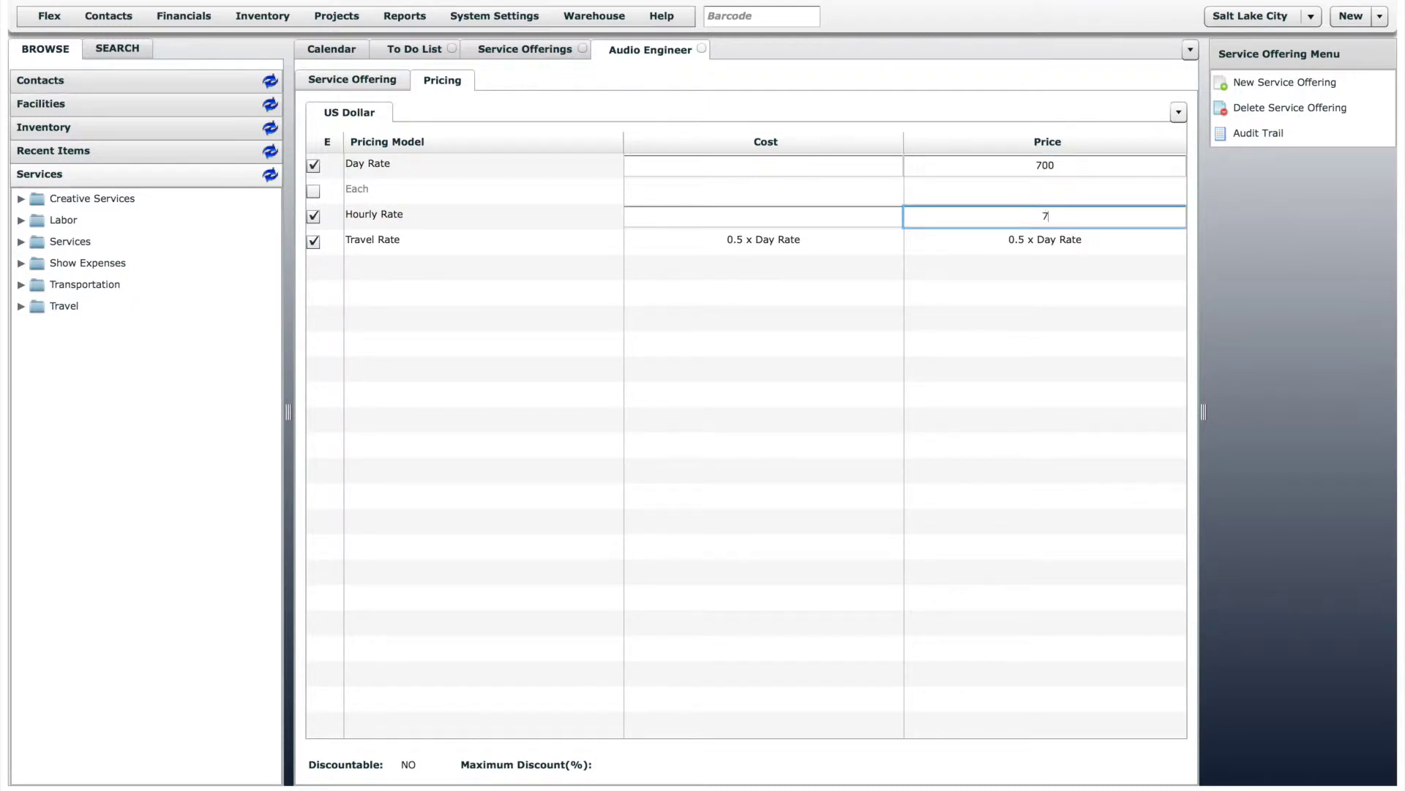
click(538, 51)
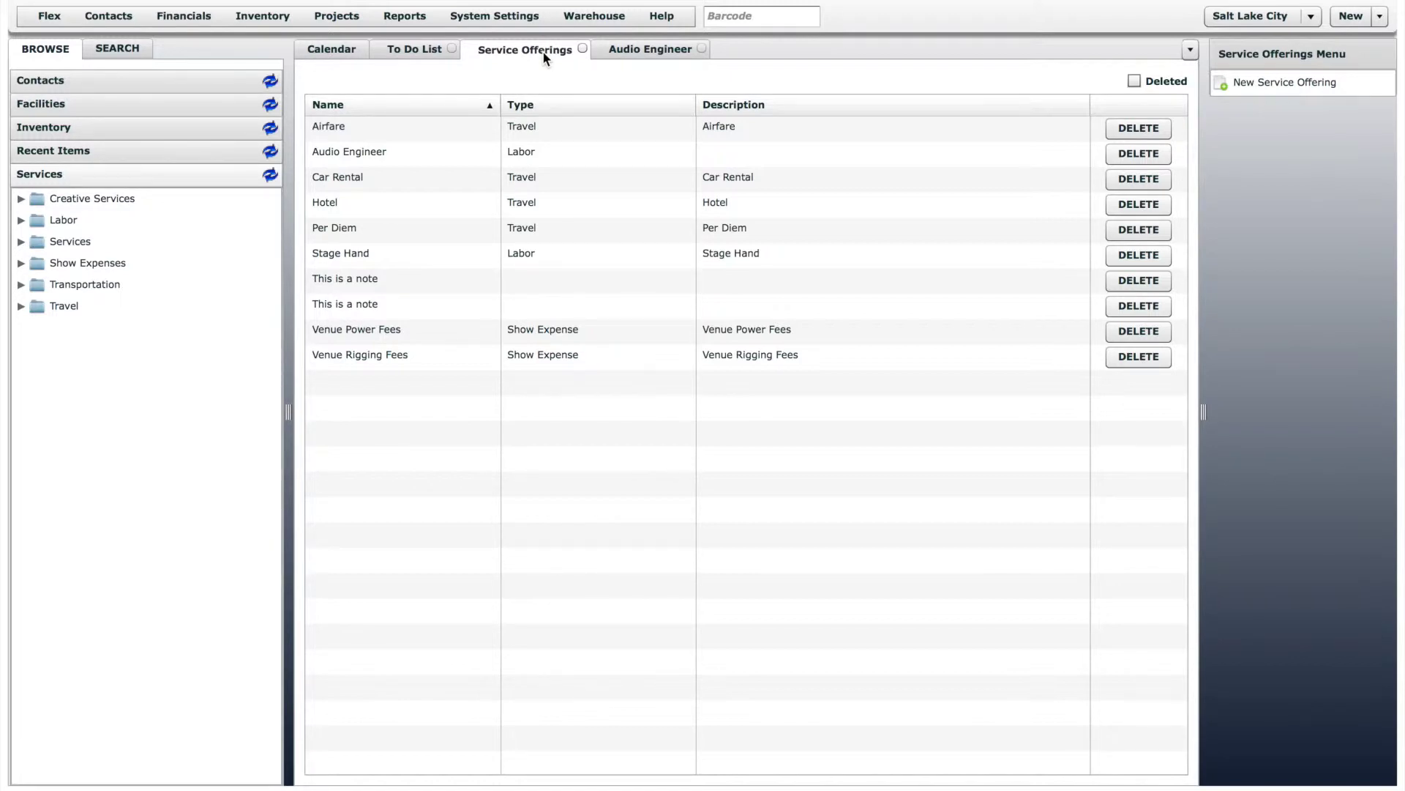
Start a 'Video Editing' offering in Creative Services with resource type Creative Service
right_click(103, 199)
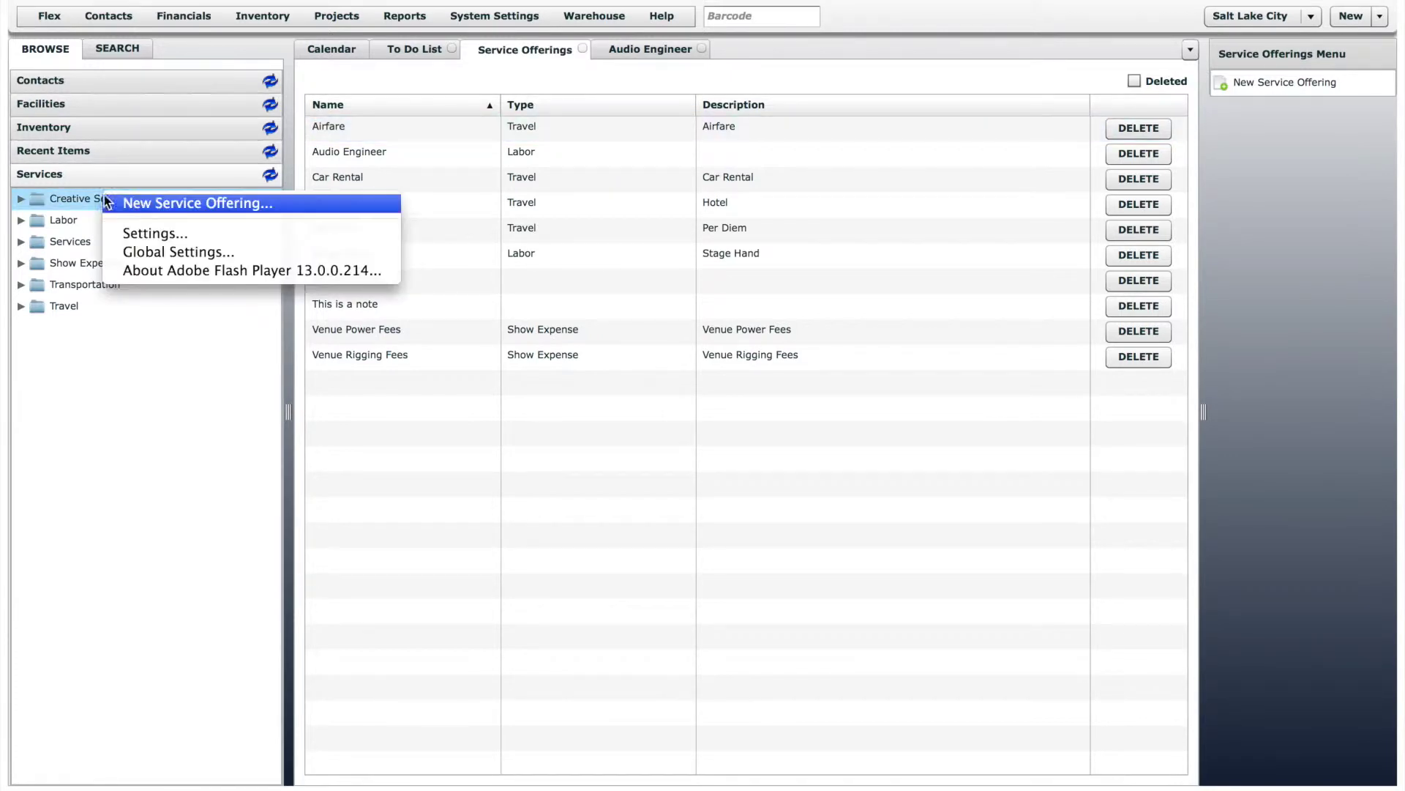
click(154, 205)
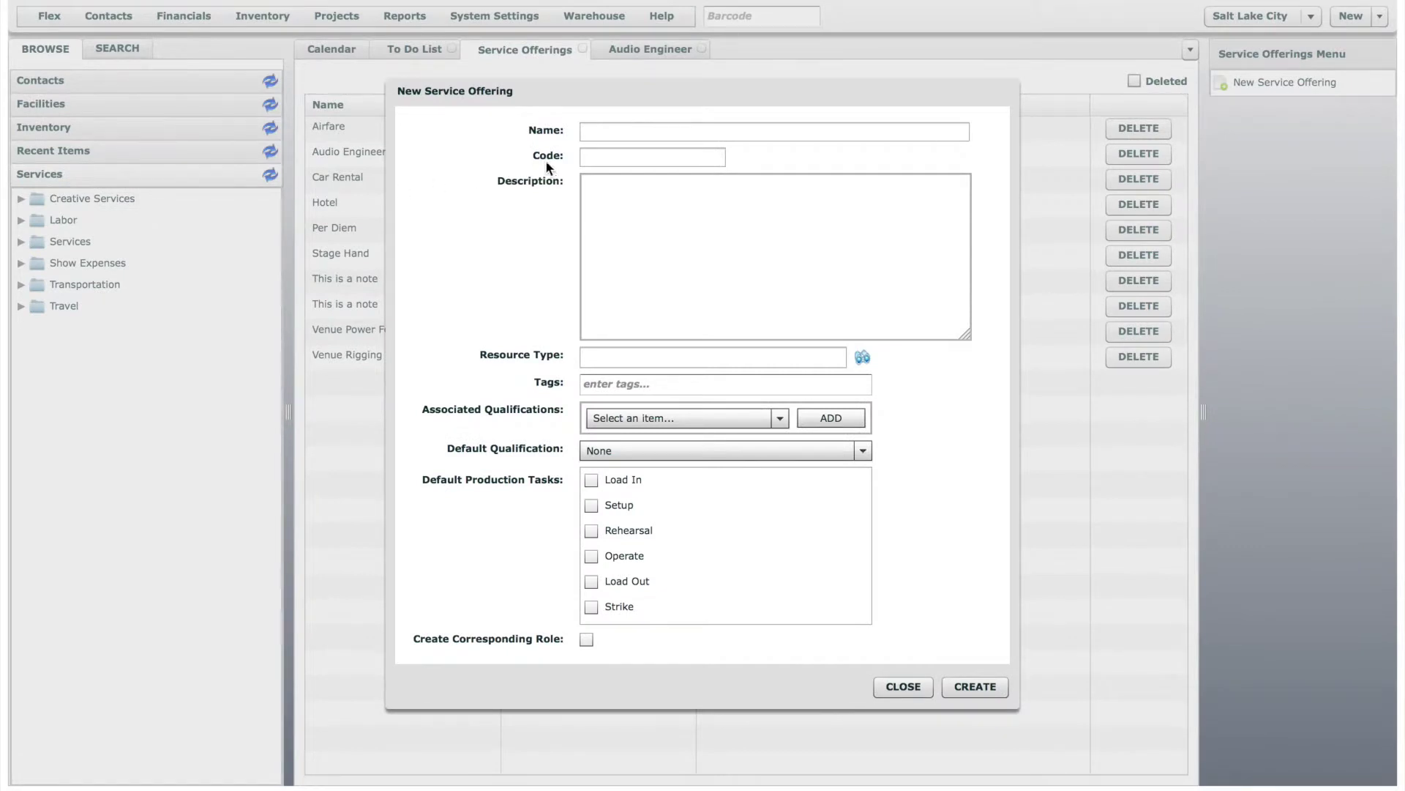
click(630, 131)
text(V)
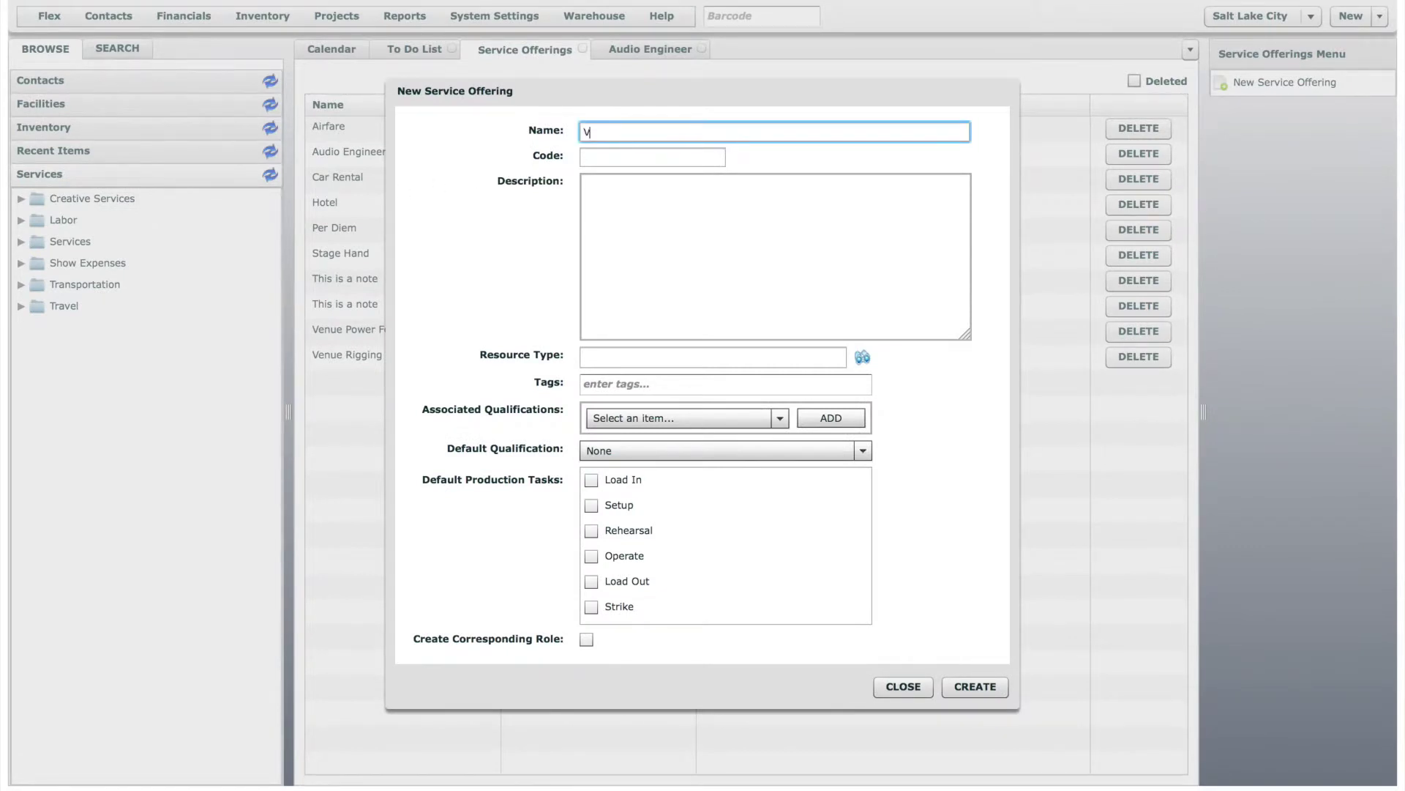
text(ideo Editing)
click(862, 357)
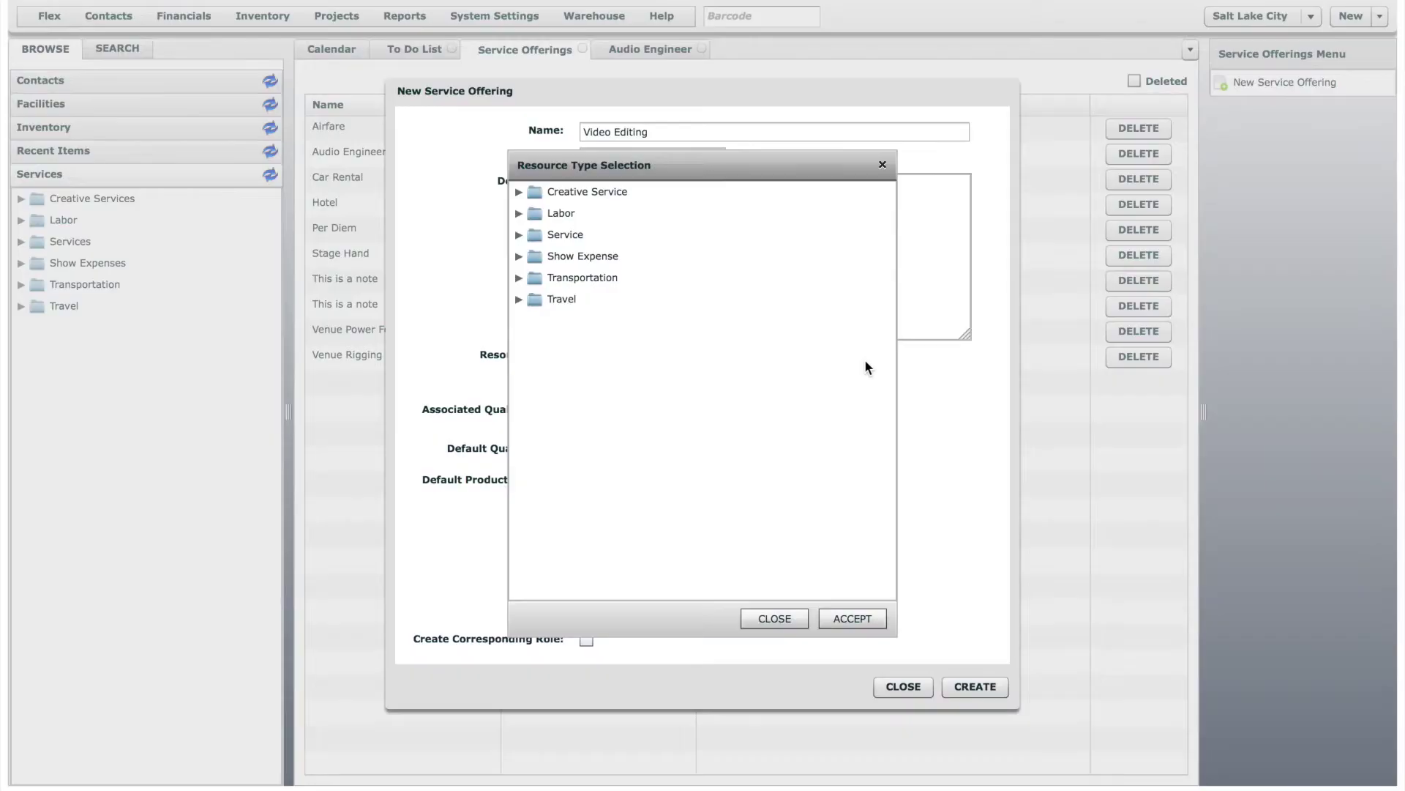
click(600, 191)
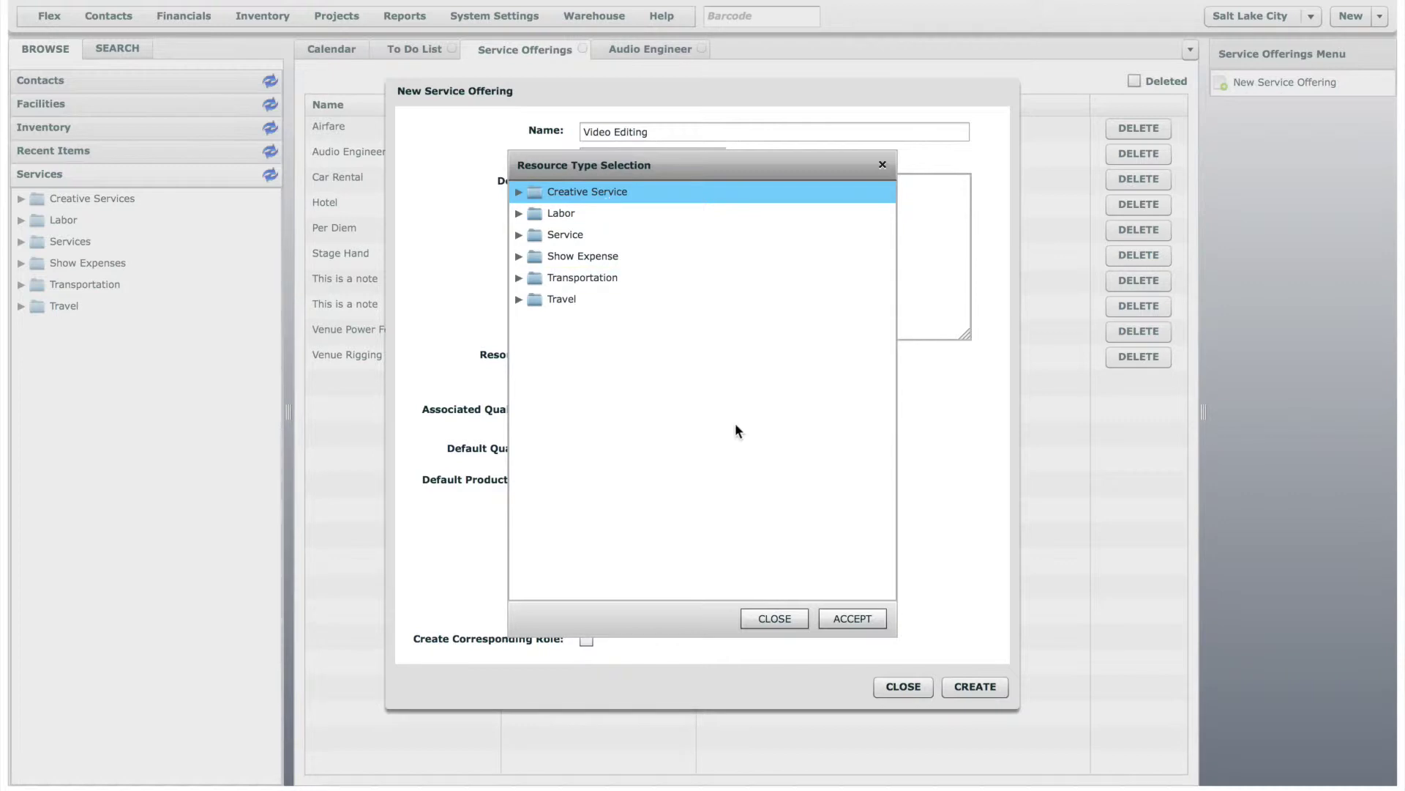
click(857, 619)
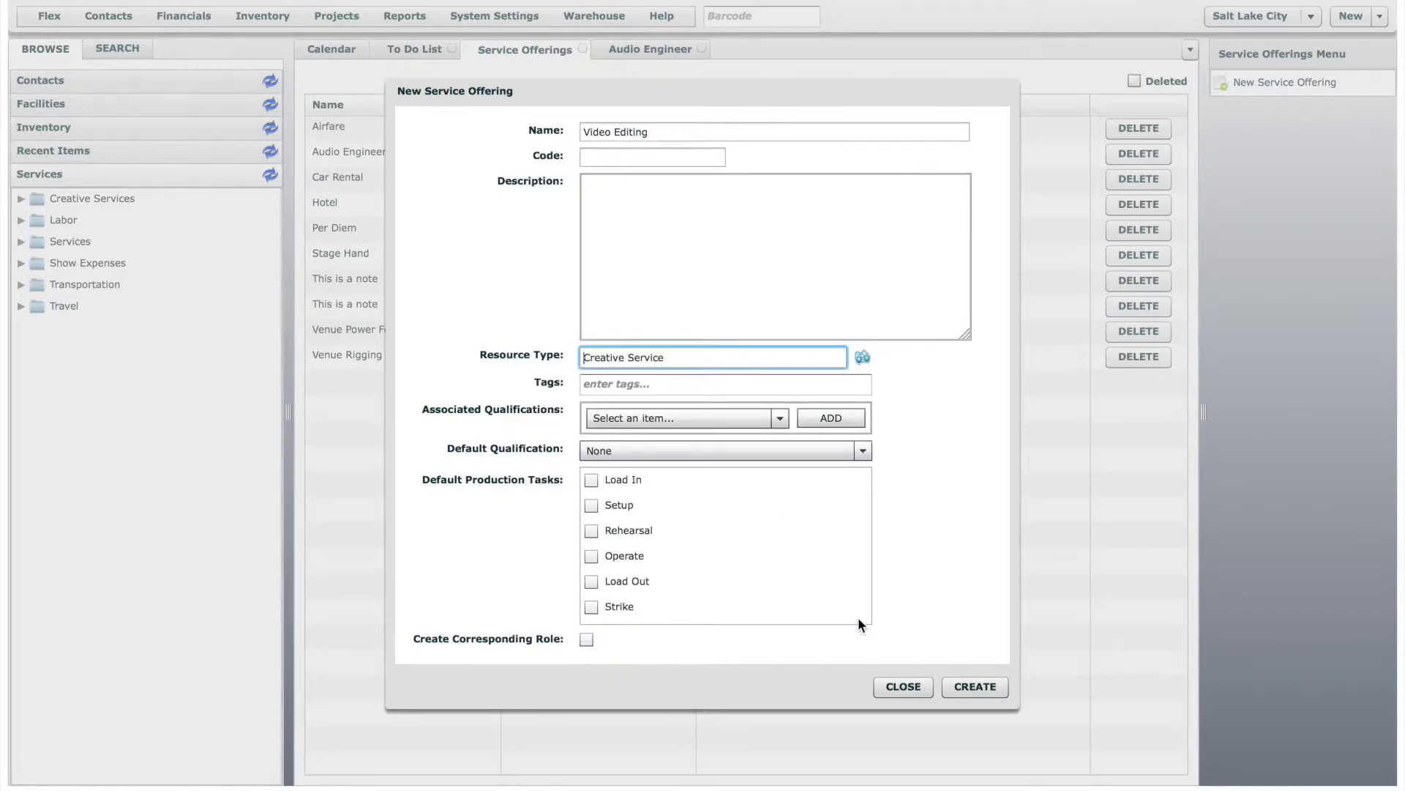
Attach Video Editing as associated and default qualification, then create the offering
click(781, 418)
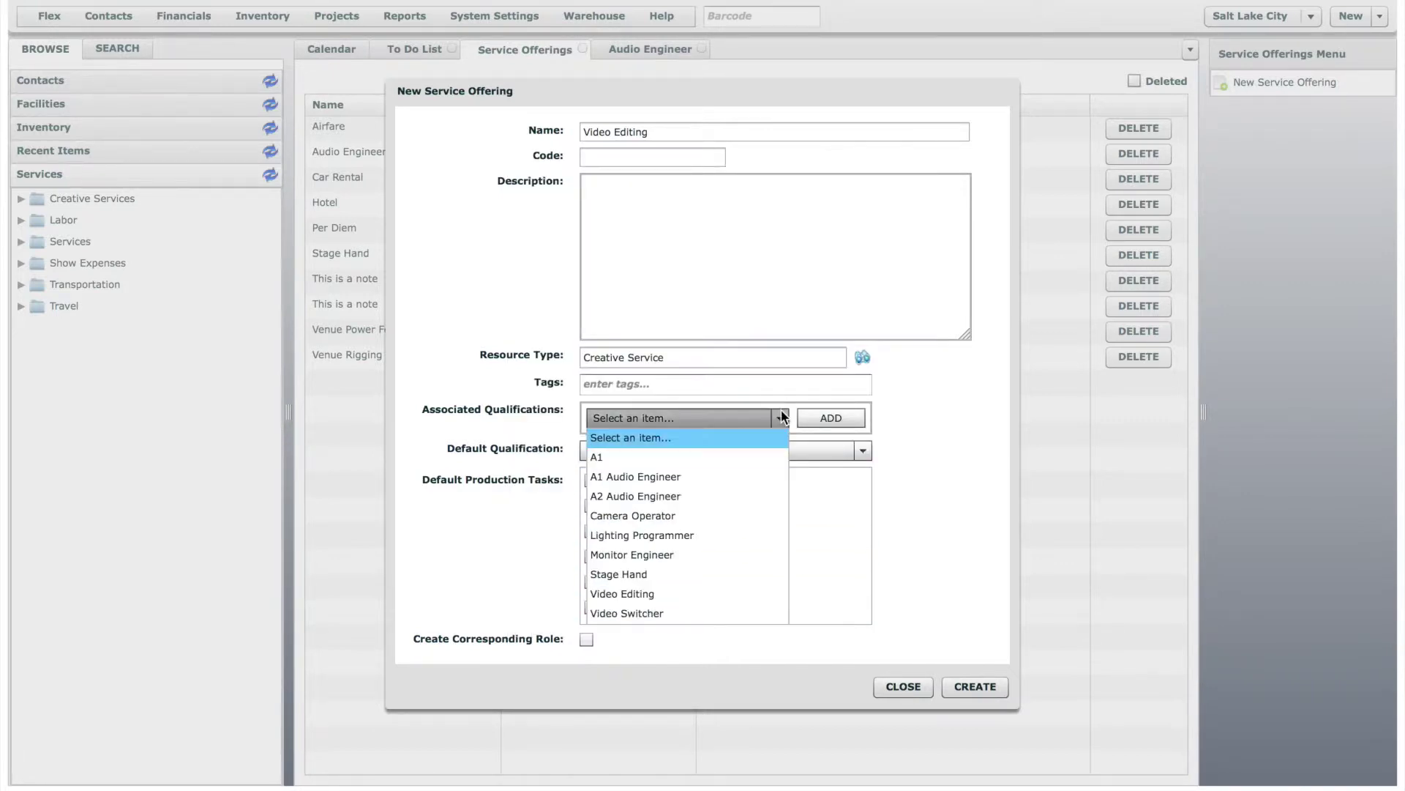
click(682, 592)
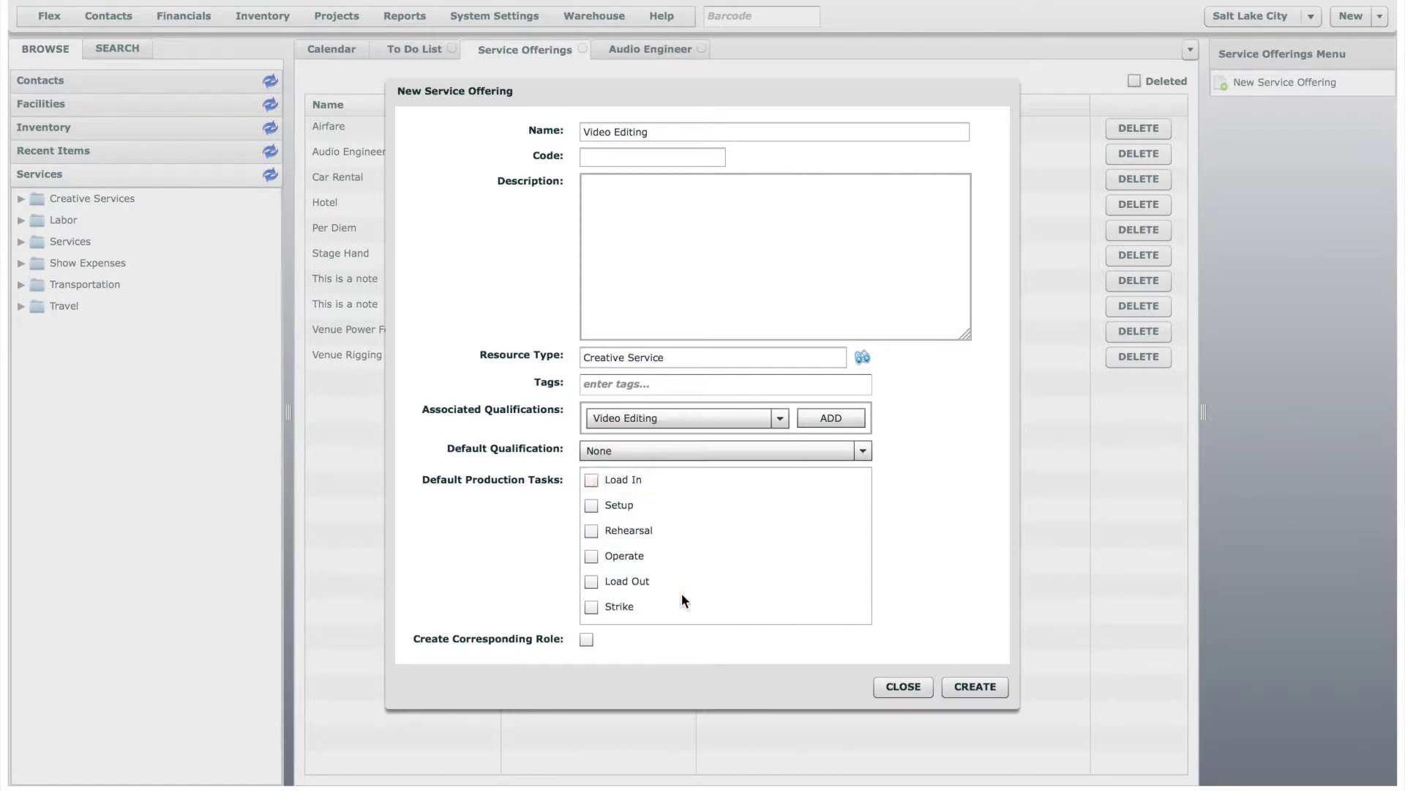
click(832, 418)
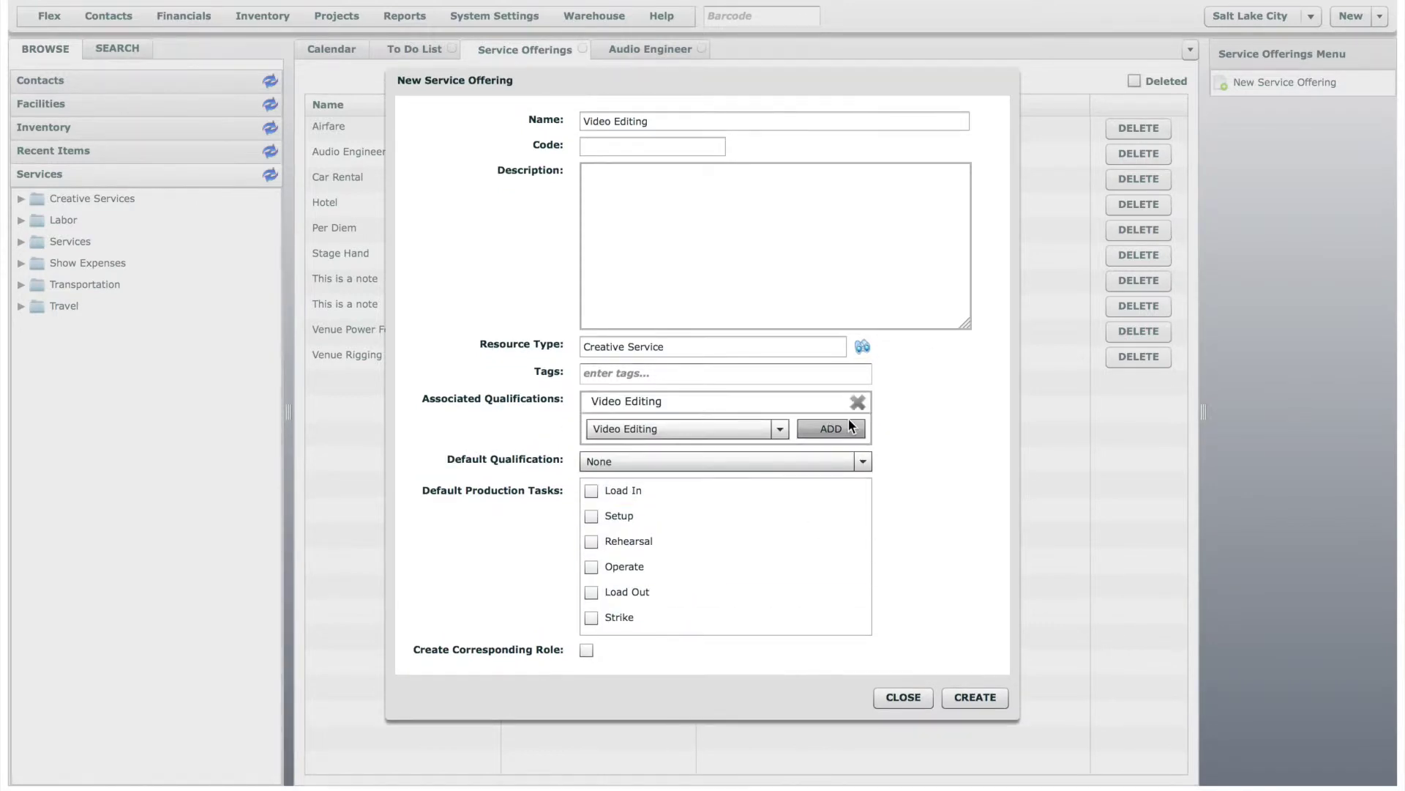
click(822, 463)
click(647, 637)
click(975, 698)
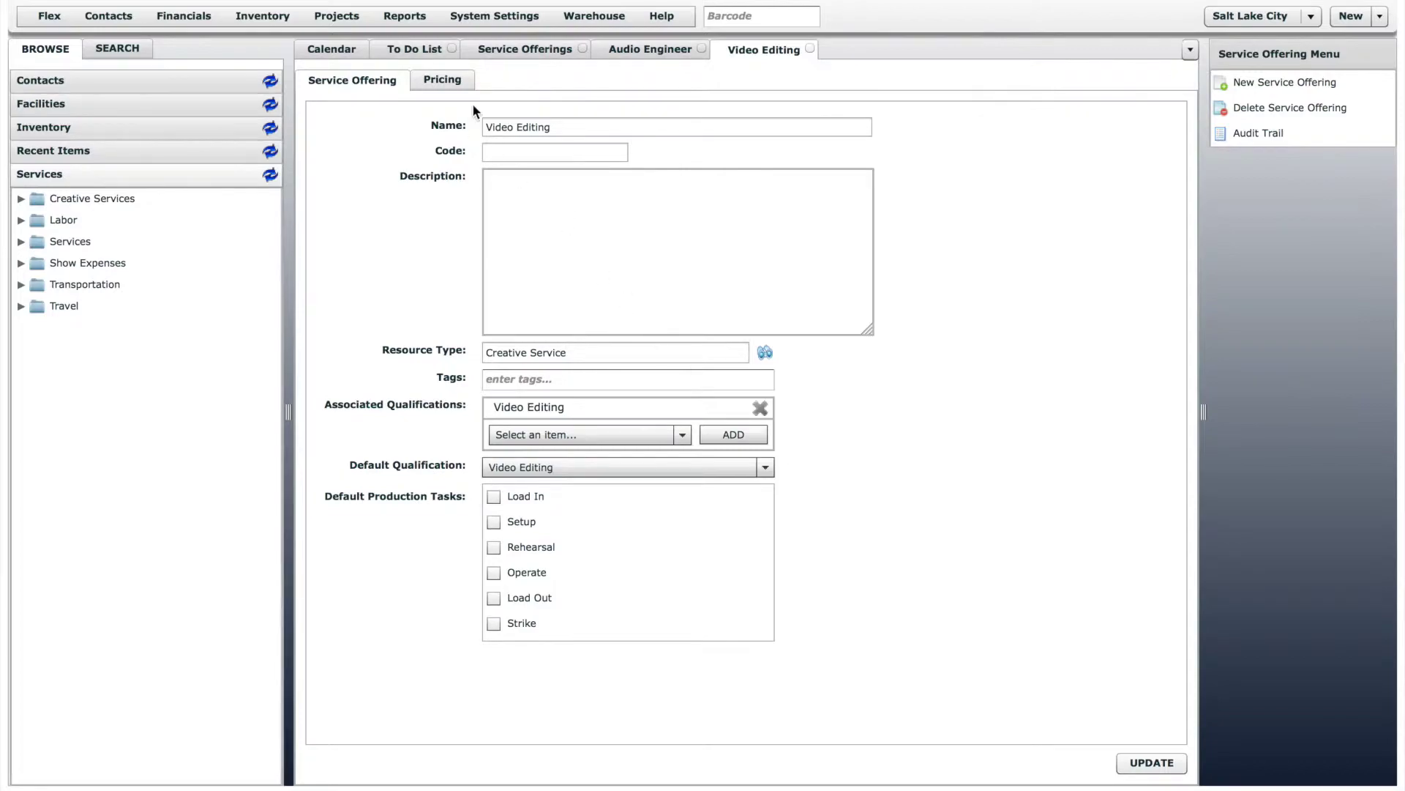
Enable Hourly Rate pricing for Video Editing at a price of 100
click(457, 80)
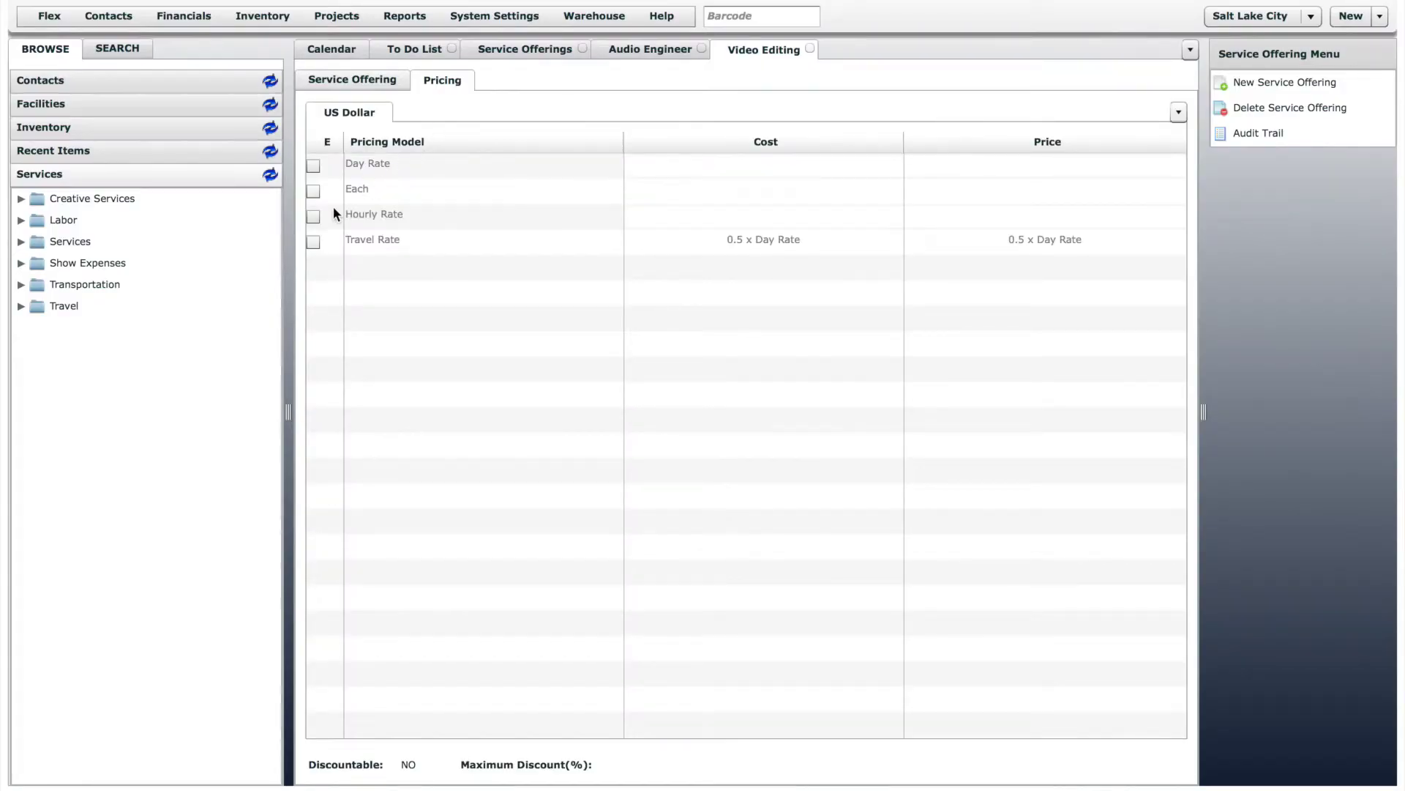
click(313, 216)
click(1038, 216)
double_click(1038, 215)
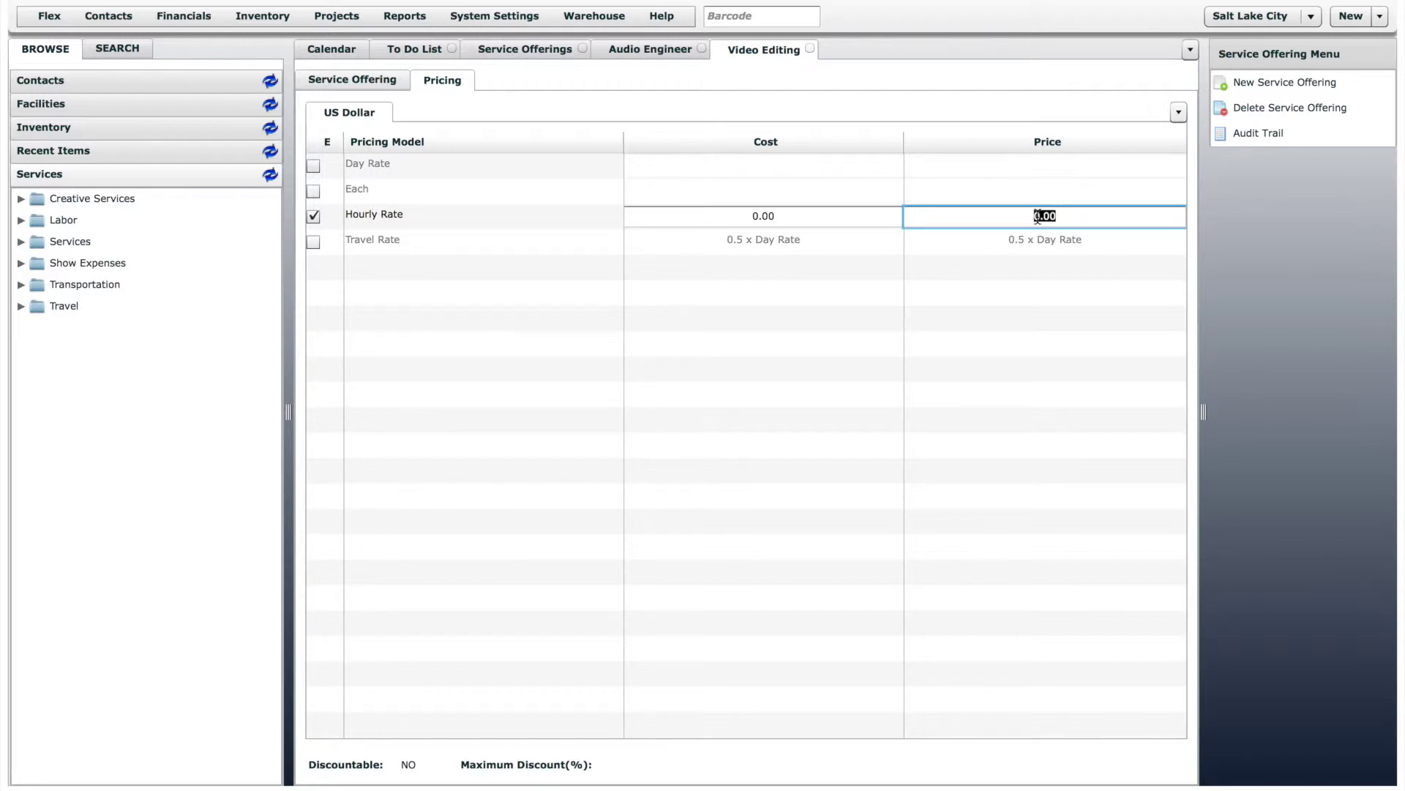
text(100)
key(Return)
Open the Services Training quote 14-0052 and add an Audio Engineer at 700.00
click(342, 51)
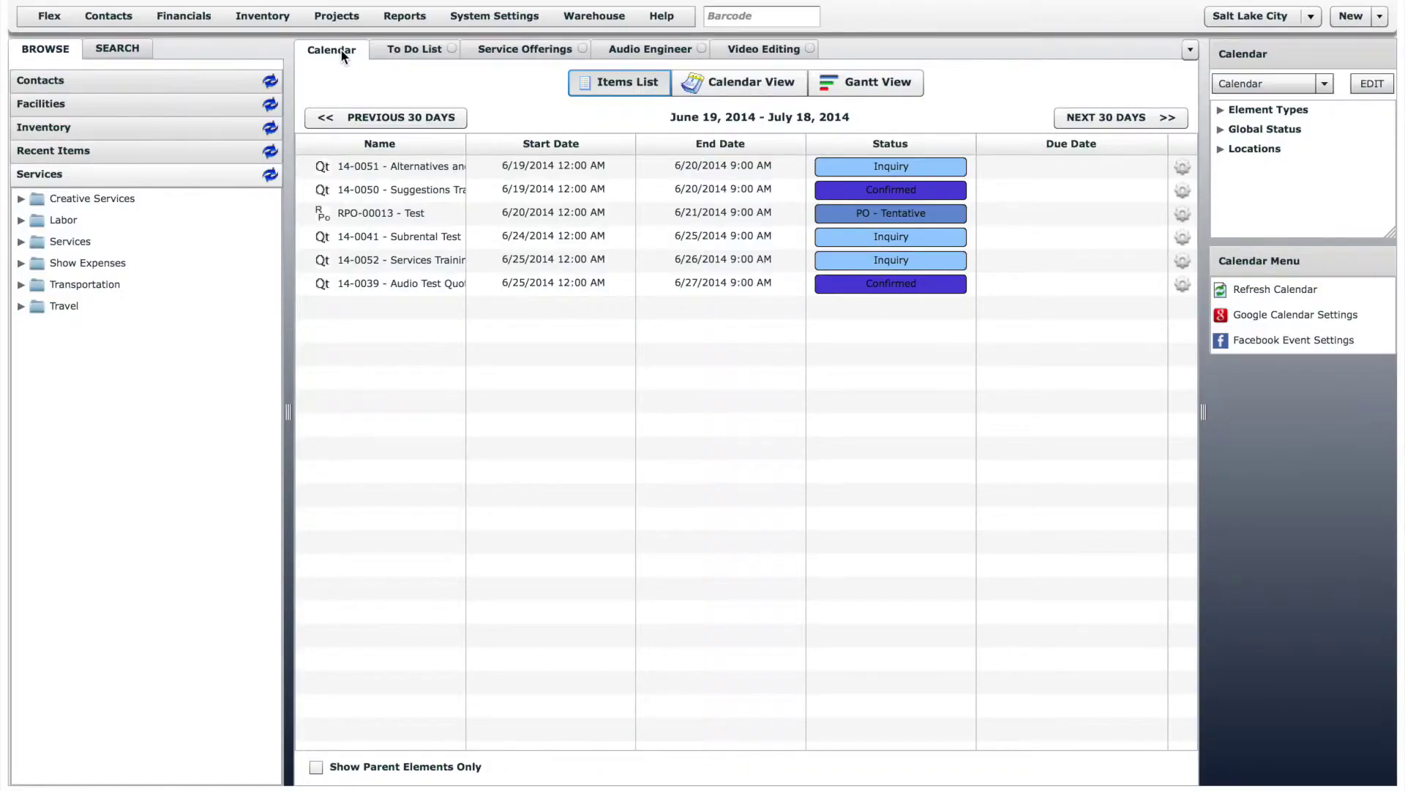
click(429, 259)
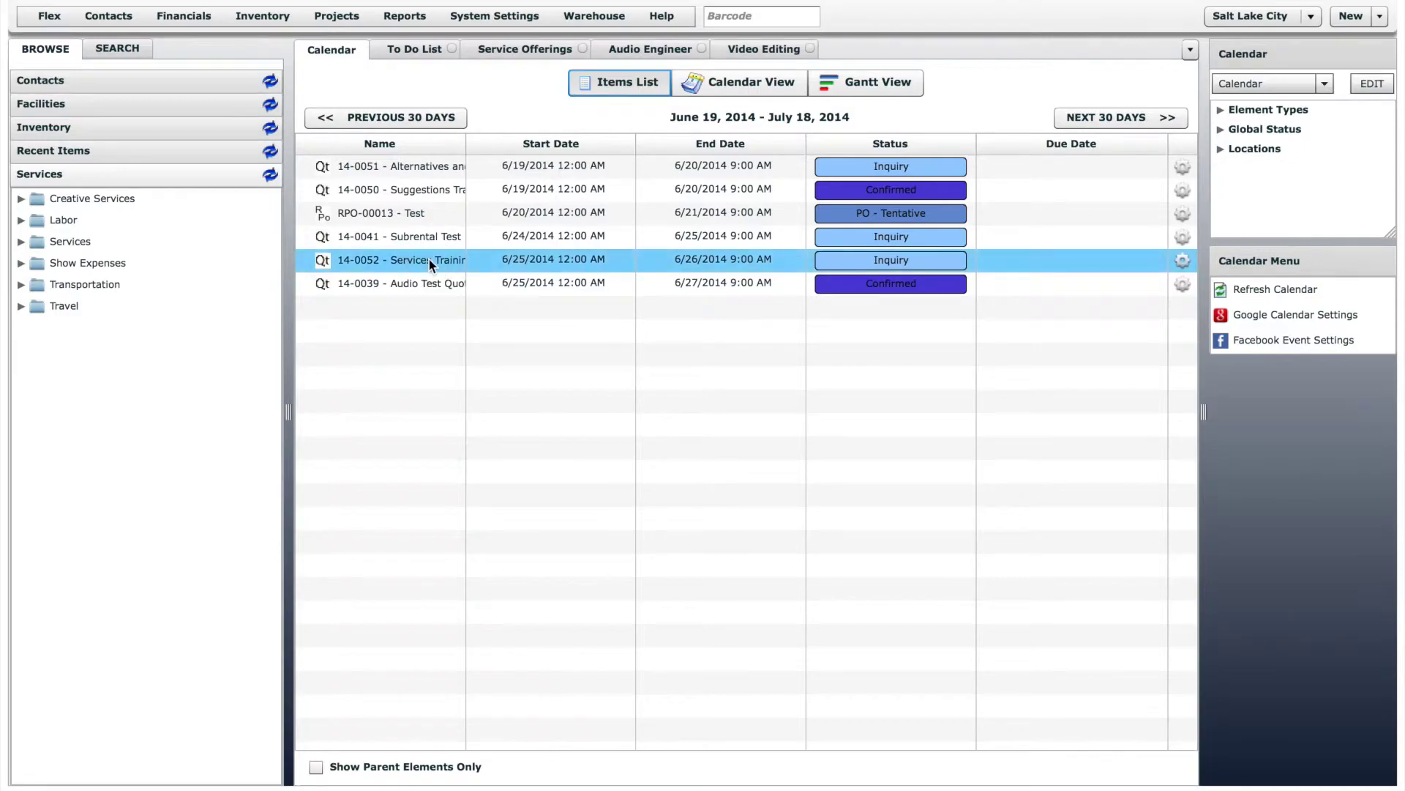
double_click(429, 259)
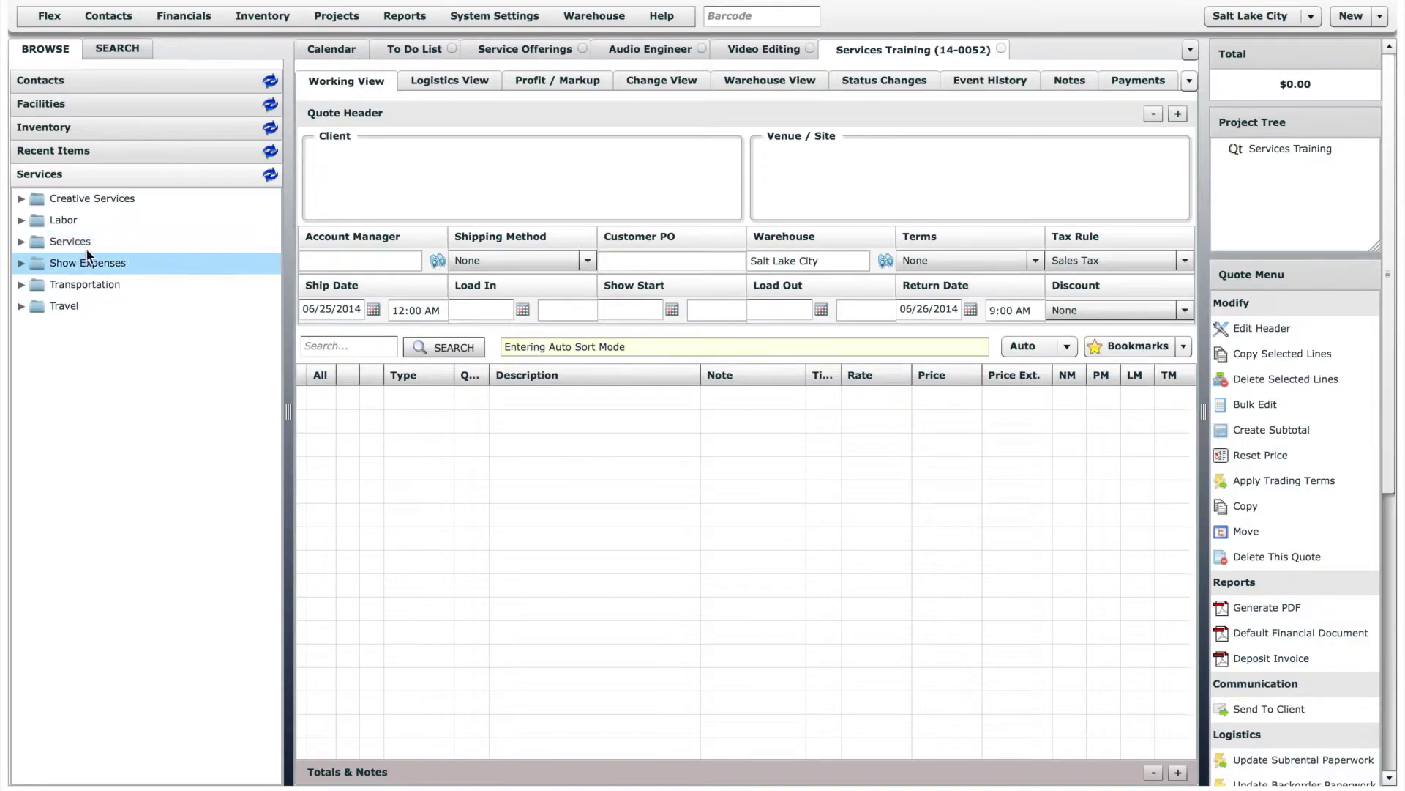
click(20, 219)
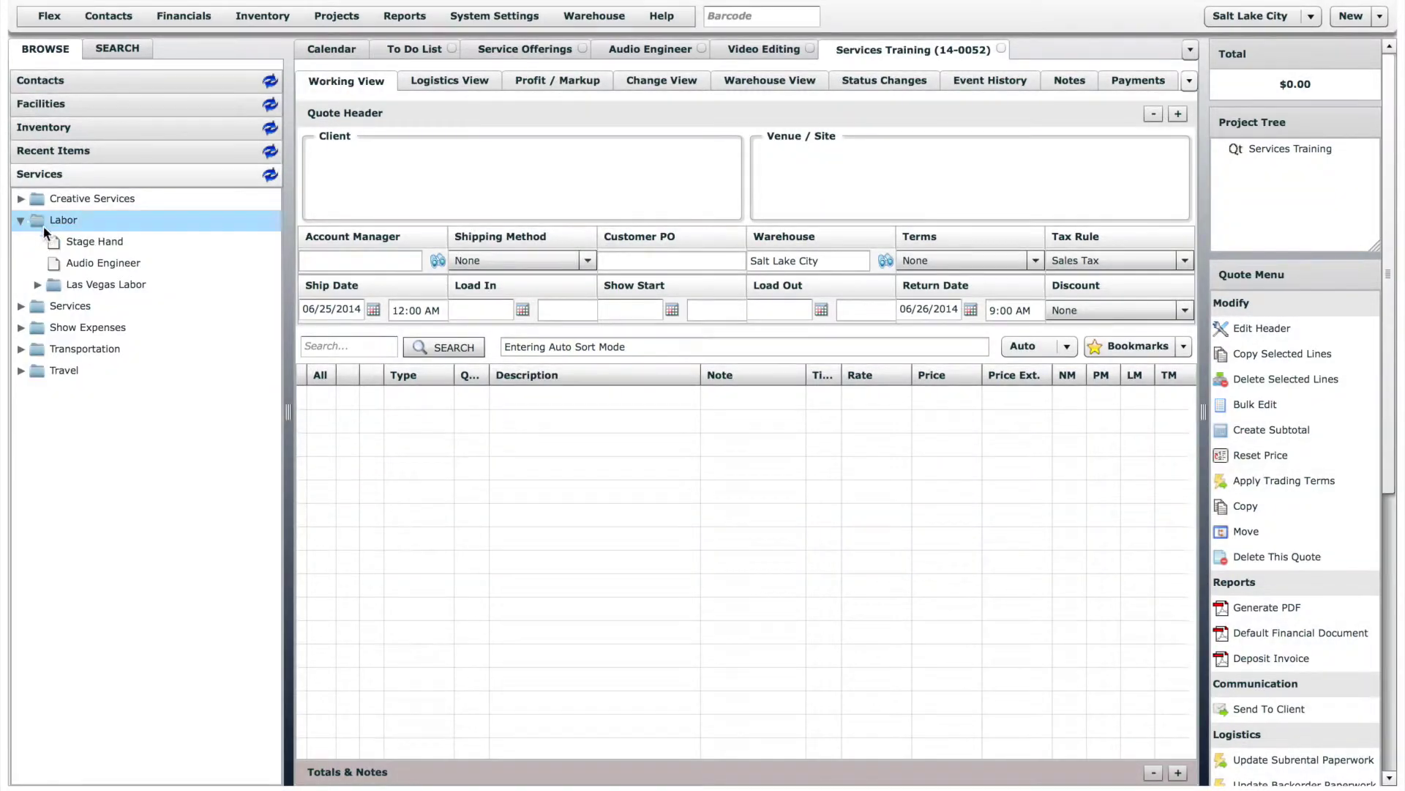
drag(87, 262, 402, 437)
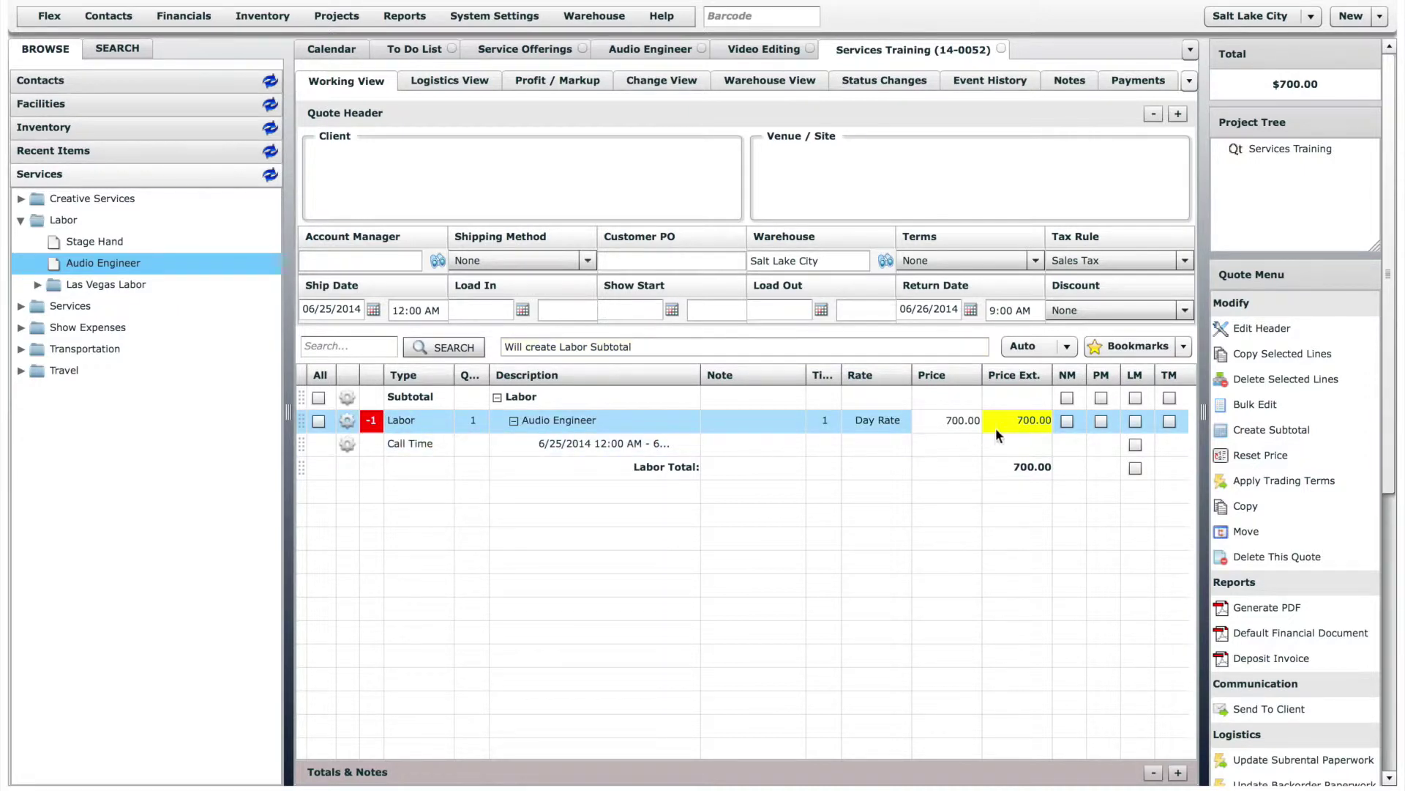
Add Video Editing to the quote for 6 hours at 100.00
mouse_move(1034, 430)
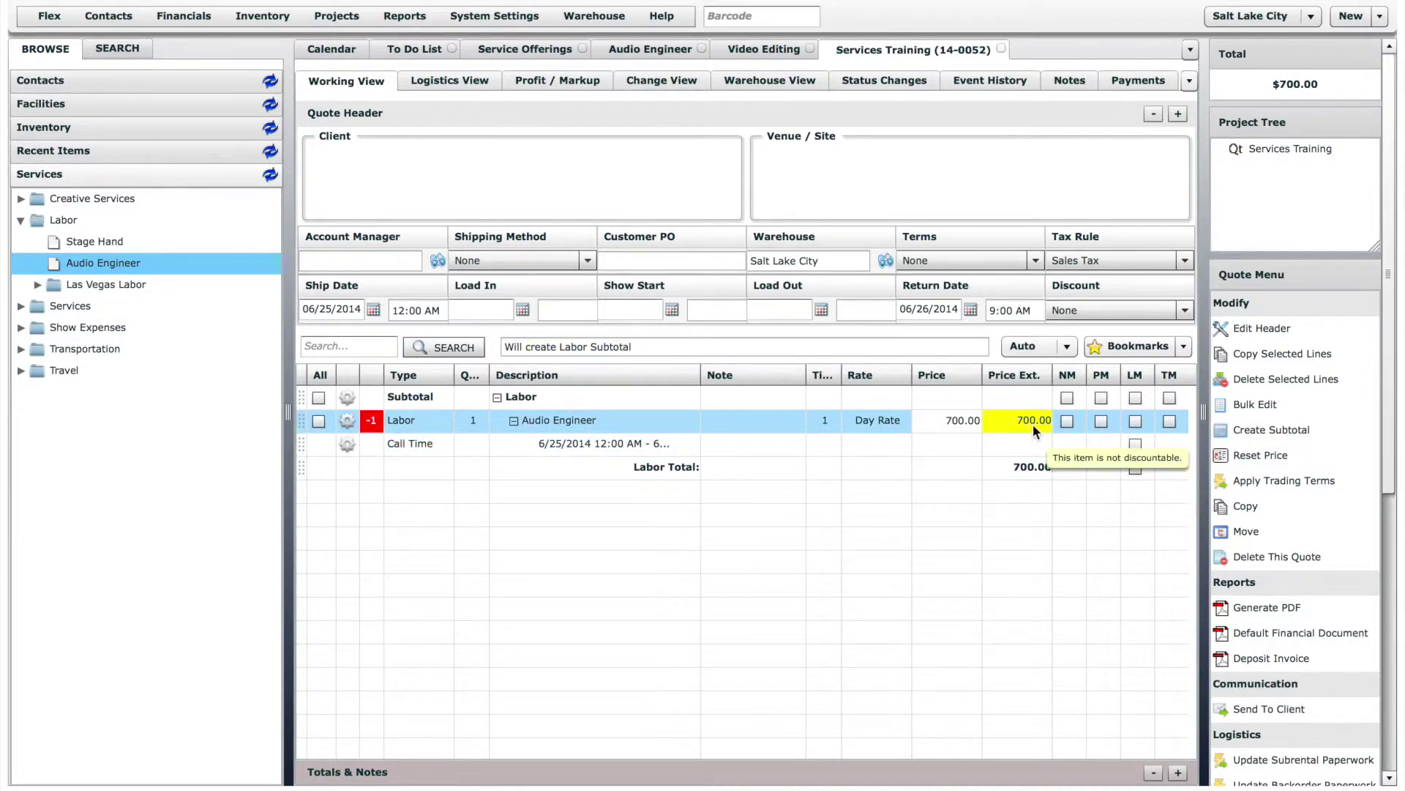
click(21, 199)
drag(82, 224, 617, 526)
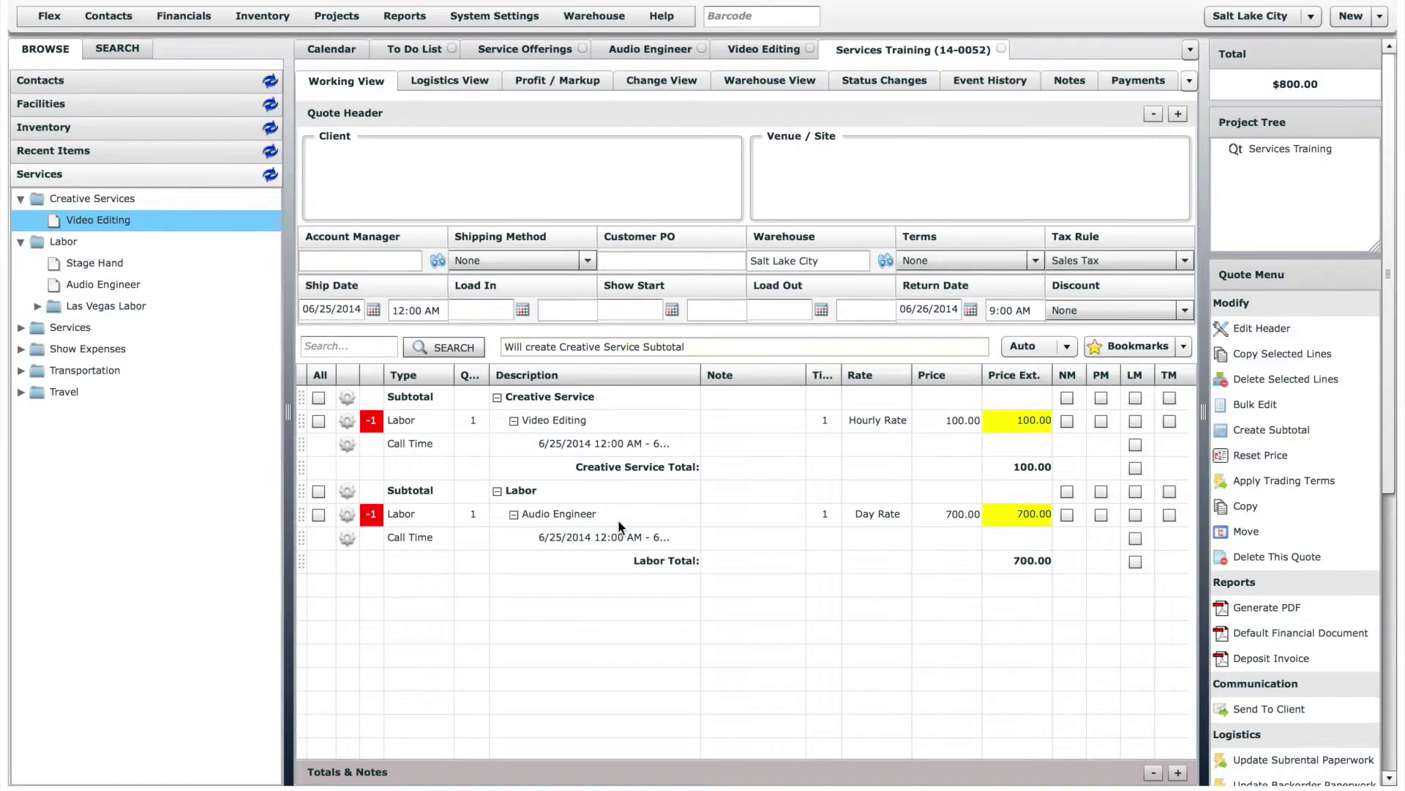
click(820, 423)
text(6)
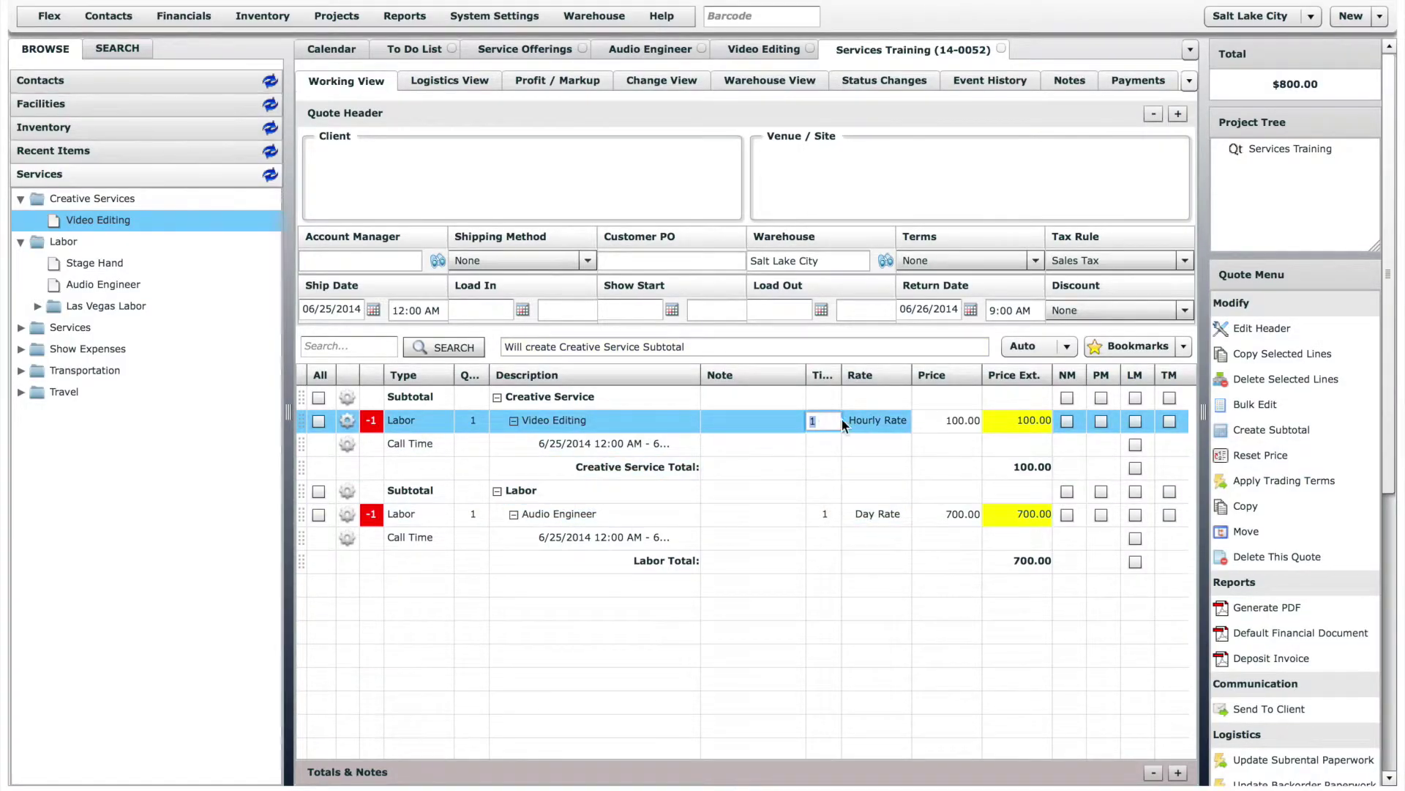
click(808, 642)
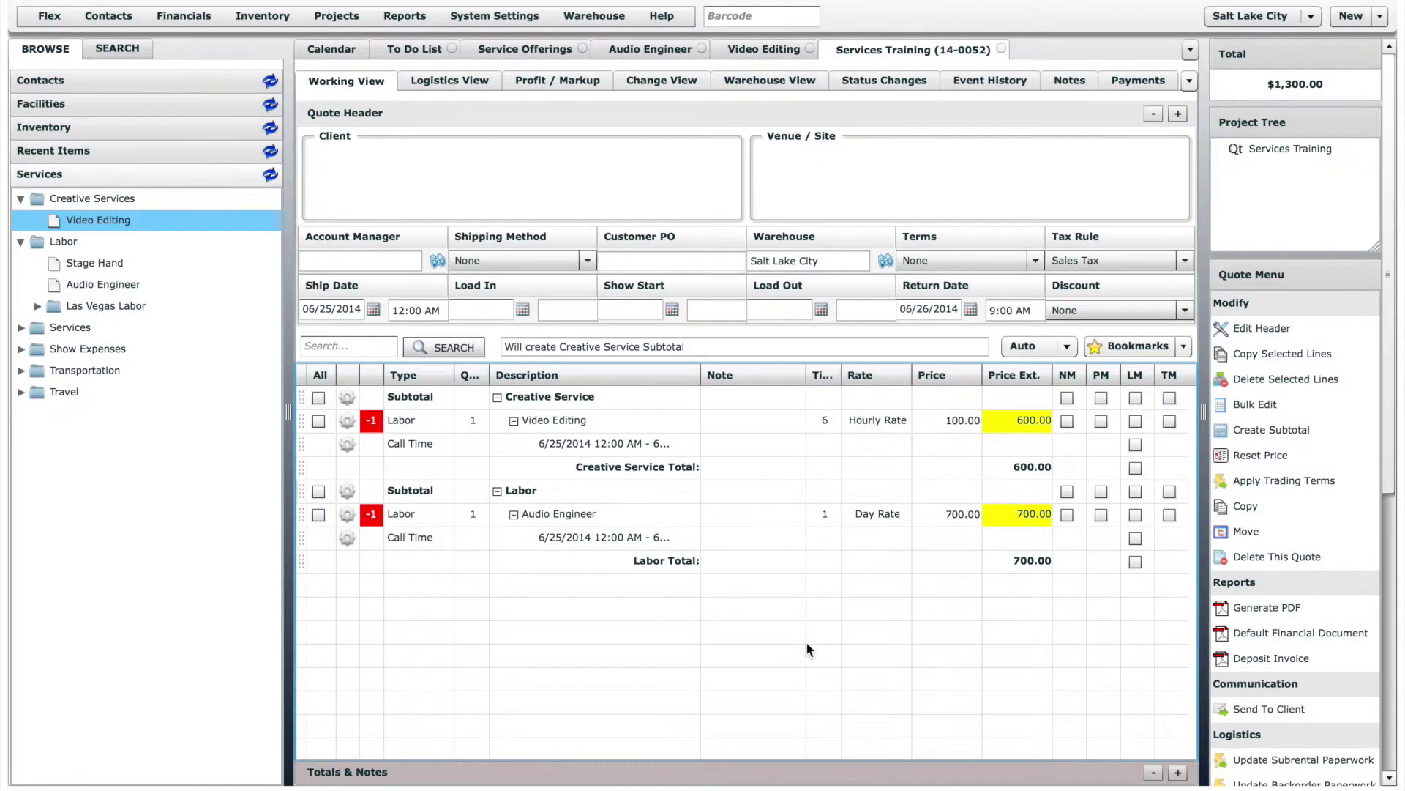
click(21, 393)
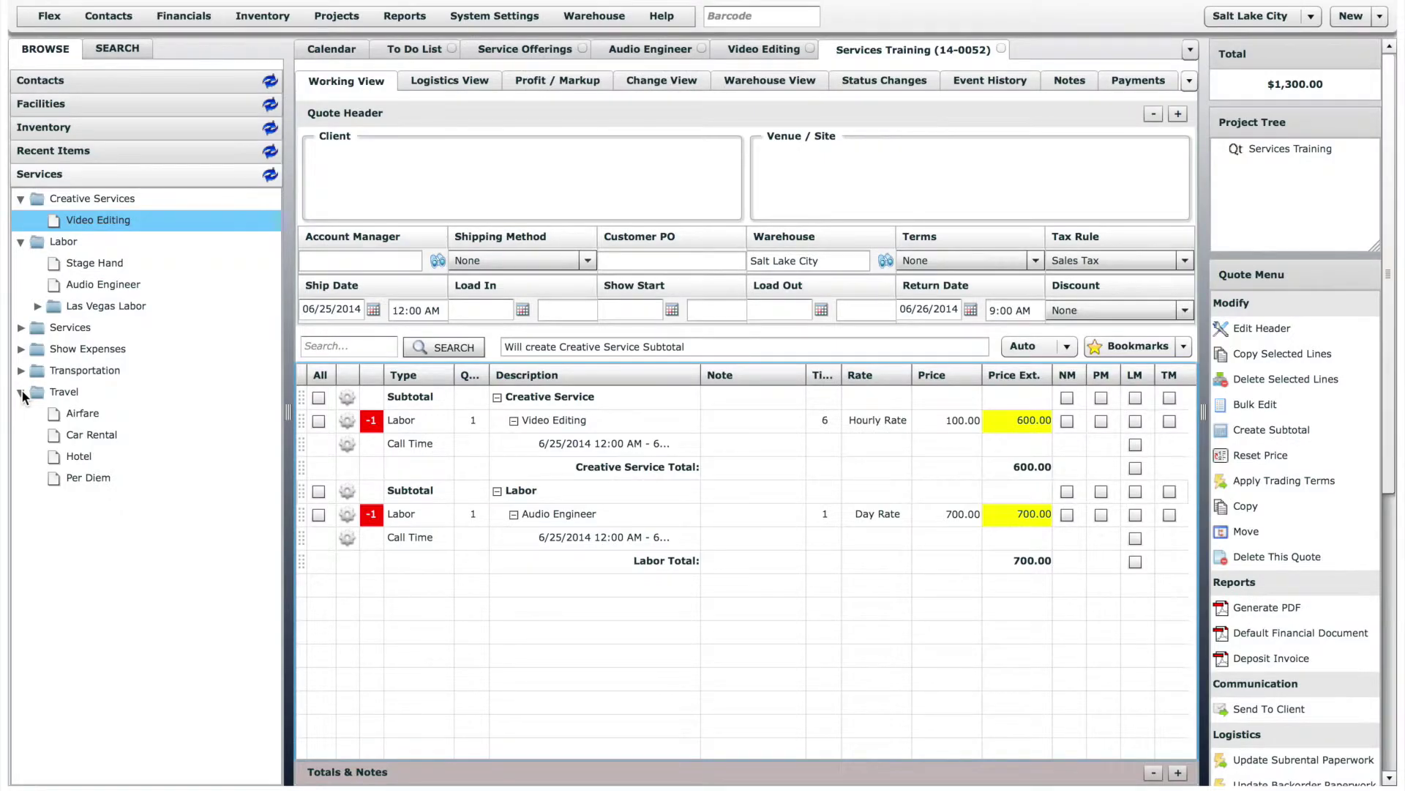
Add Airfare to the quote with a price of 450 and quantity 4
drag(81, 412, 483, 634)
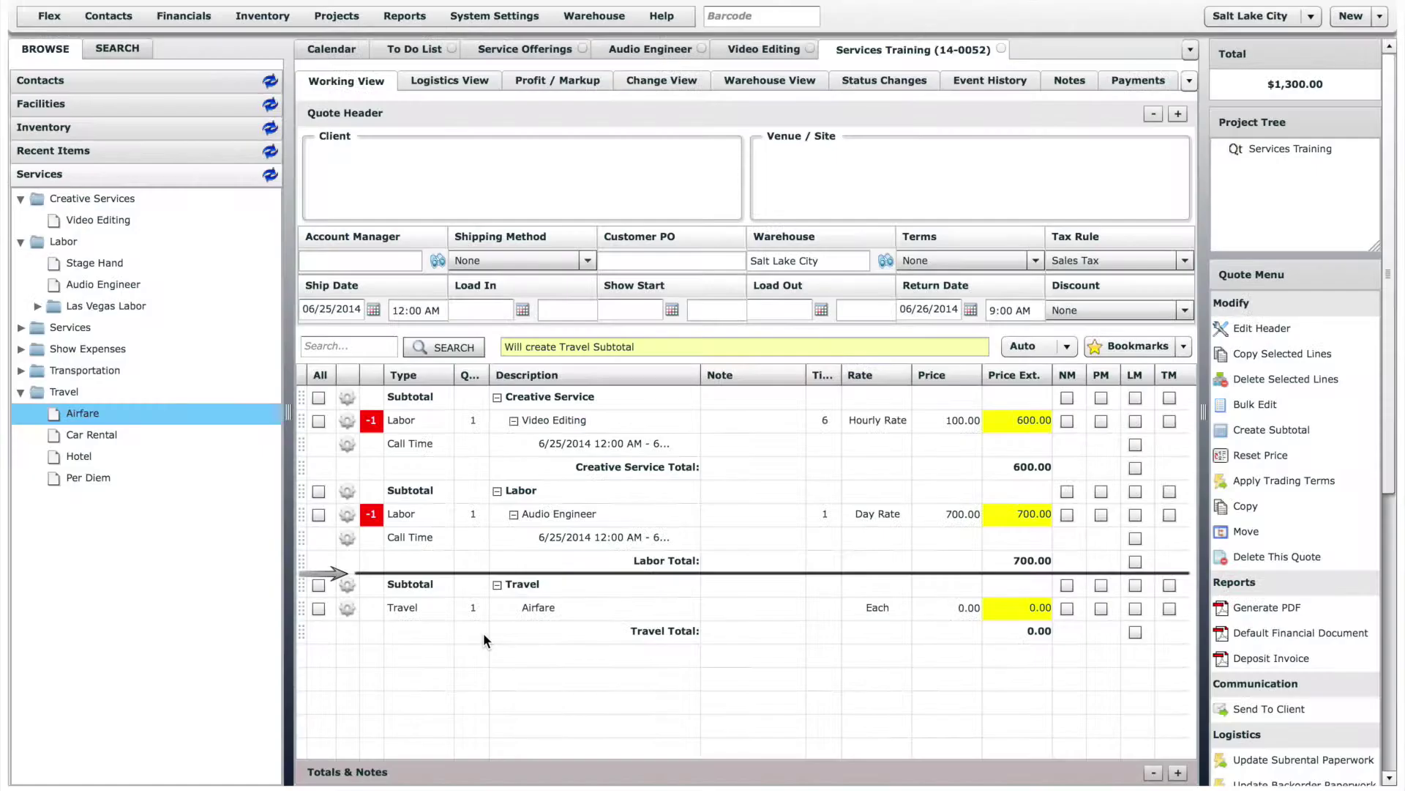
click(973, 607)
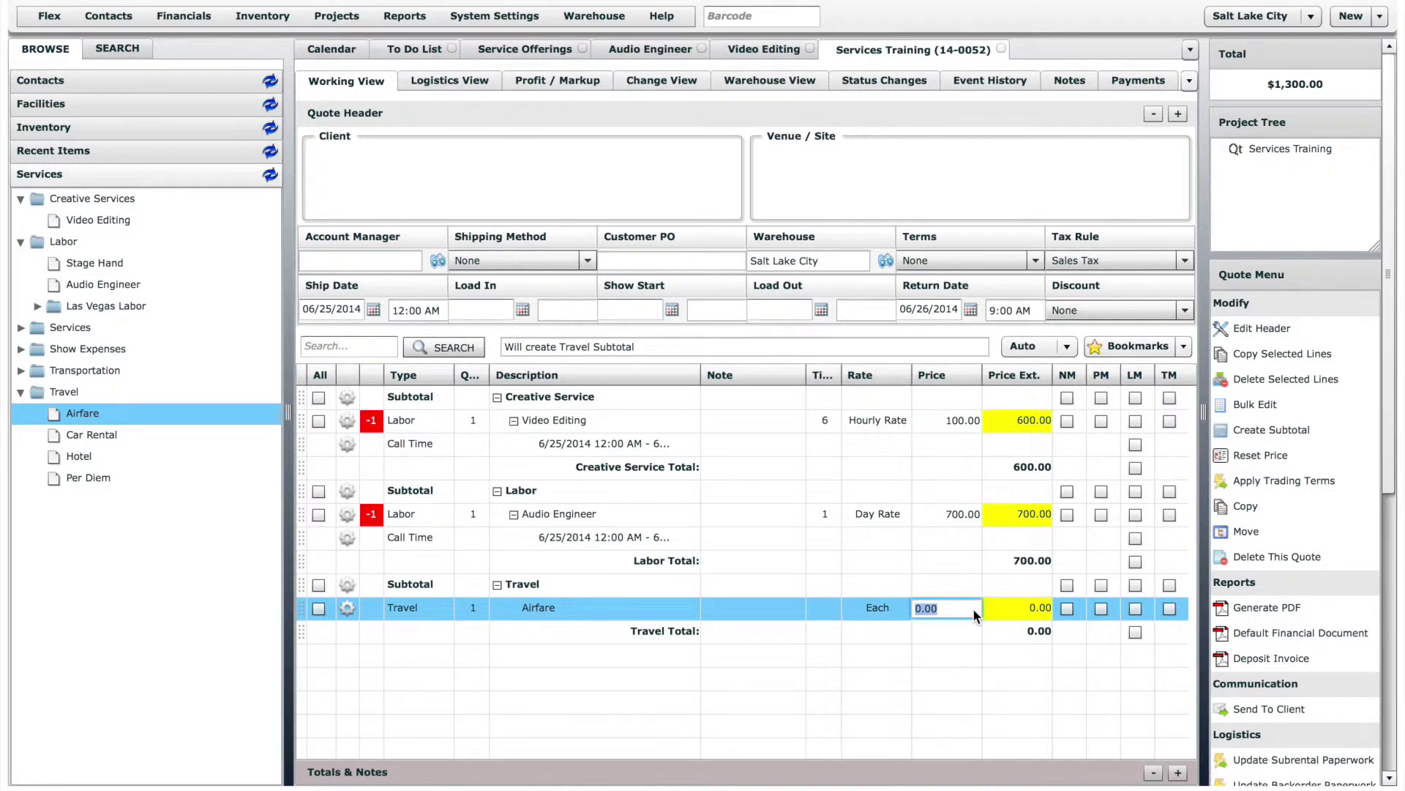
text(450)
click(469, 609)
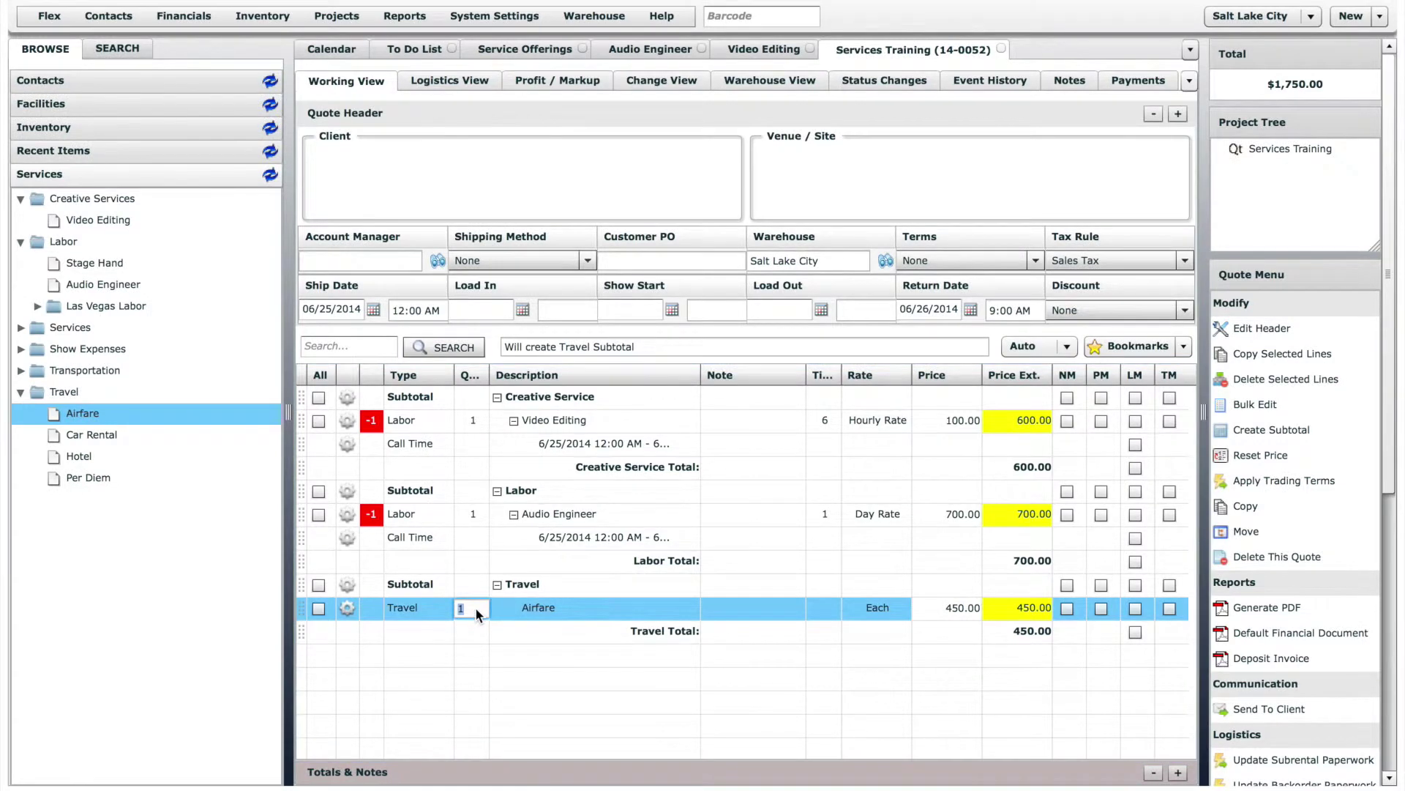
click(622, 677)
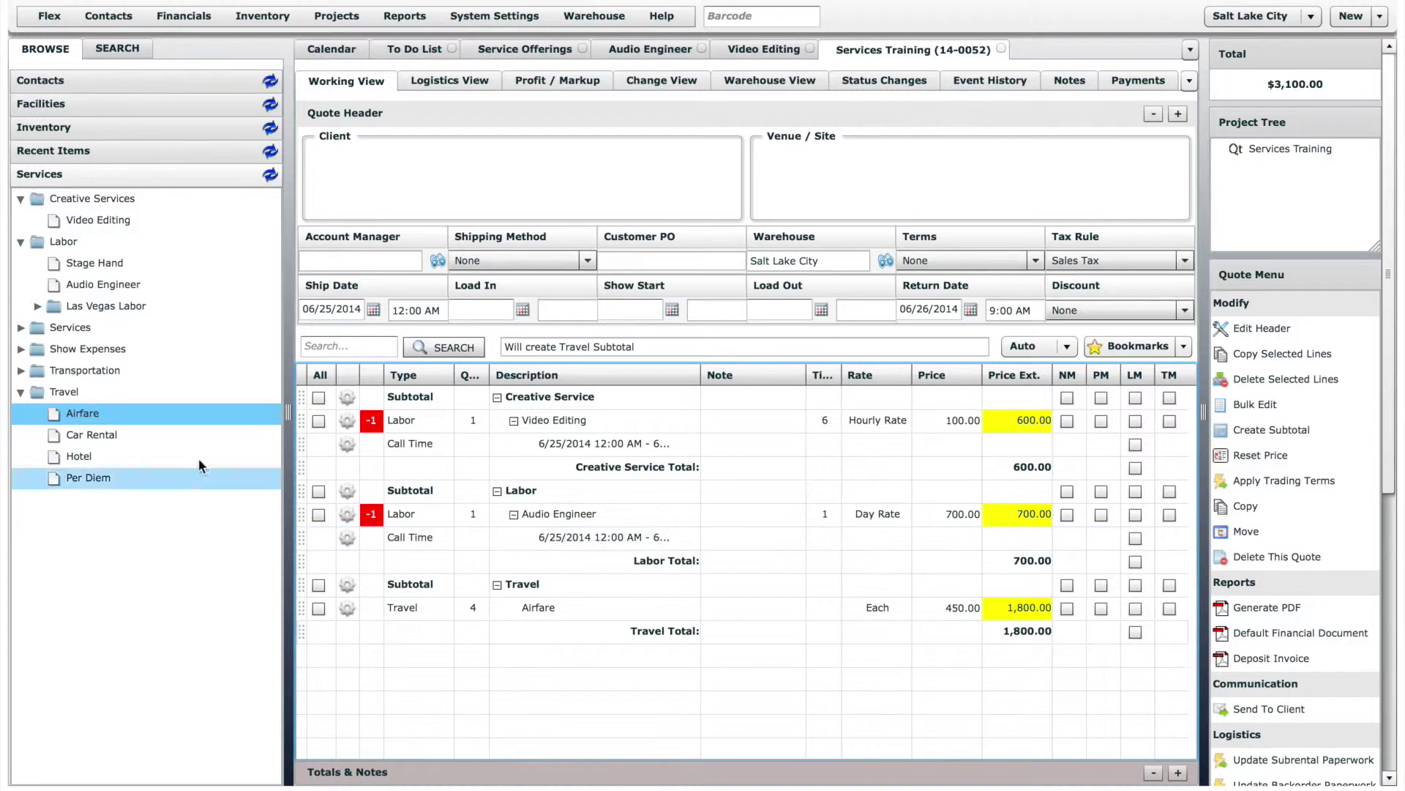
After checking Airfare's pricing, move Per Diem above Car Rental and Audio Engineer above Stage Hand
double_click(94, 419)
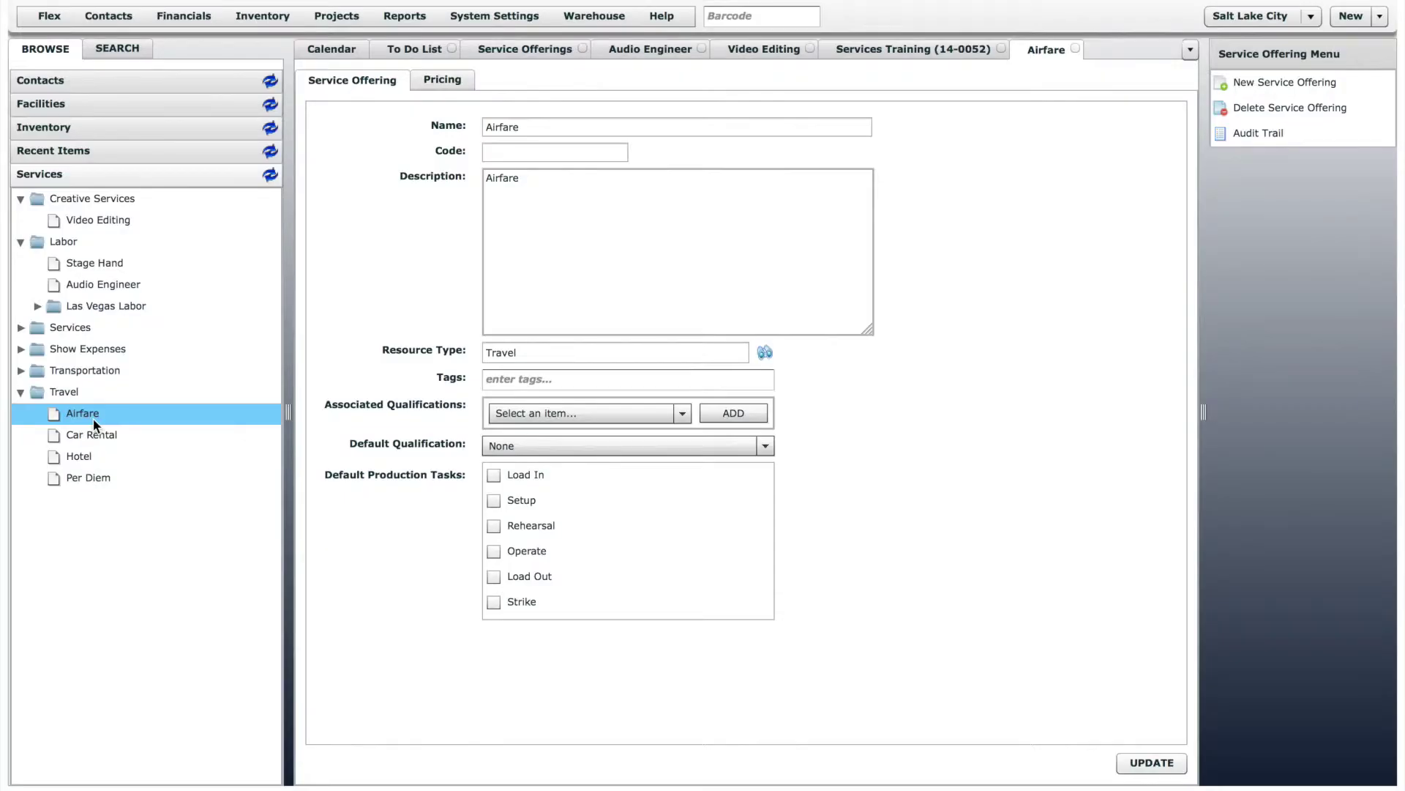
click(455, 81)
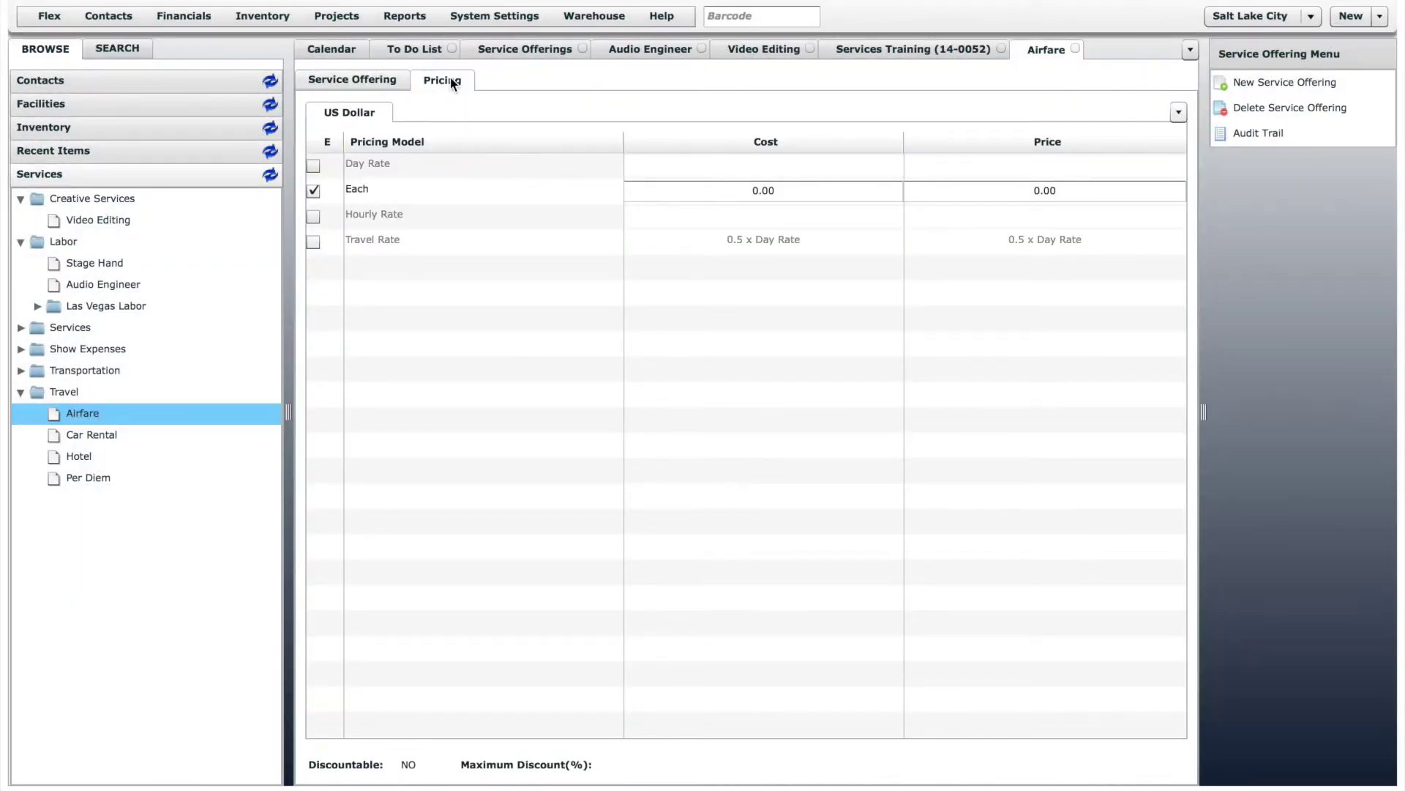
drag(83, 479, 86, 437)
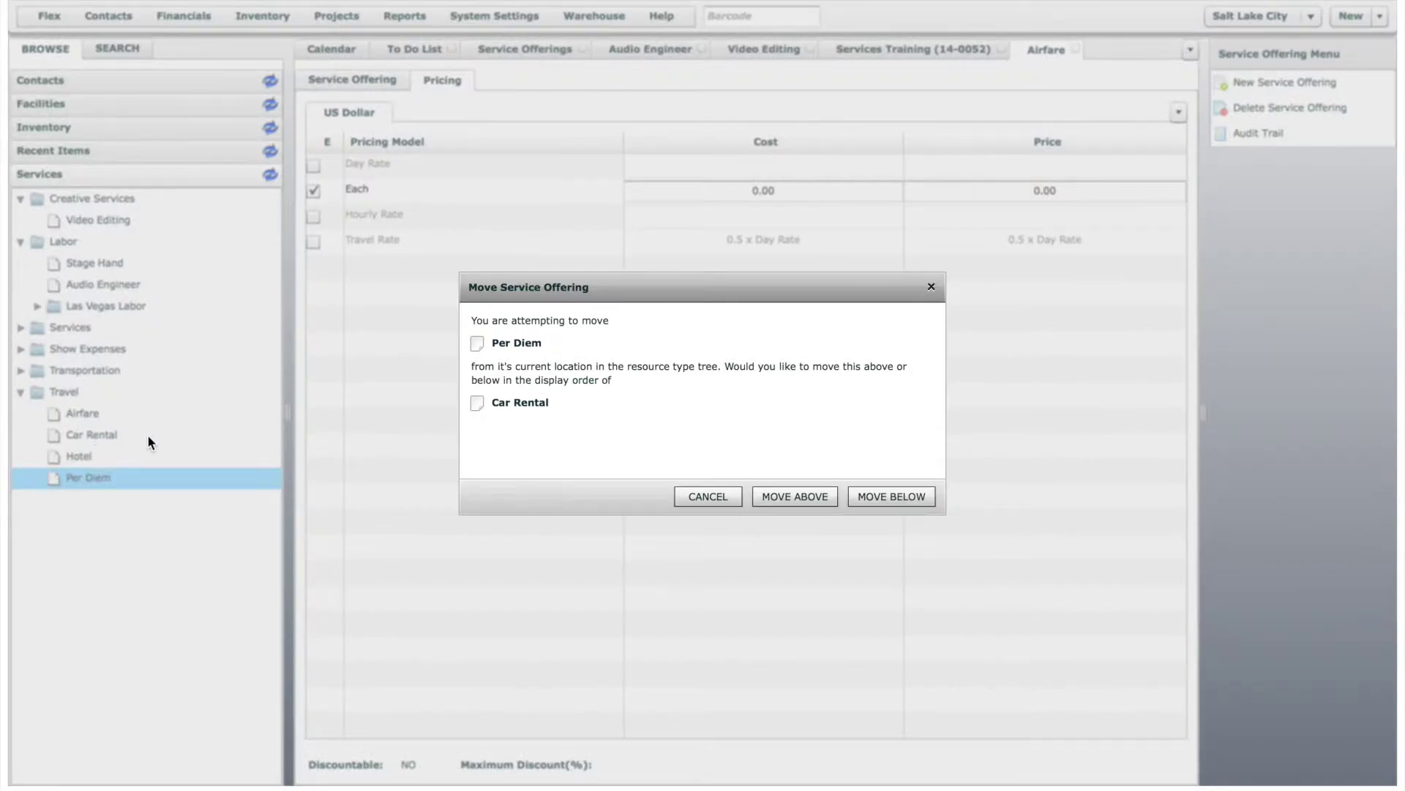
click(795, 495)
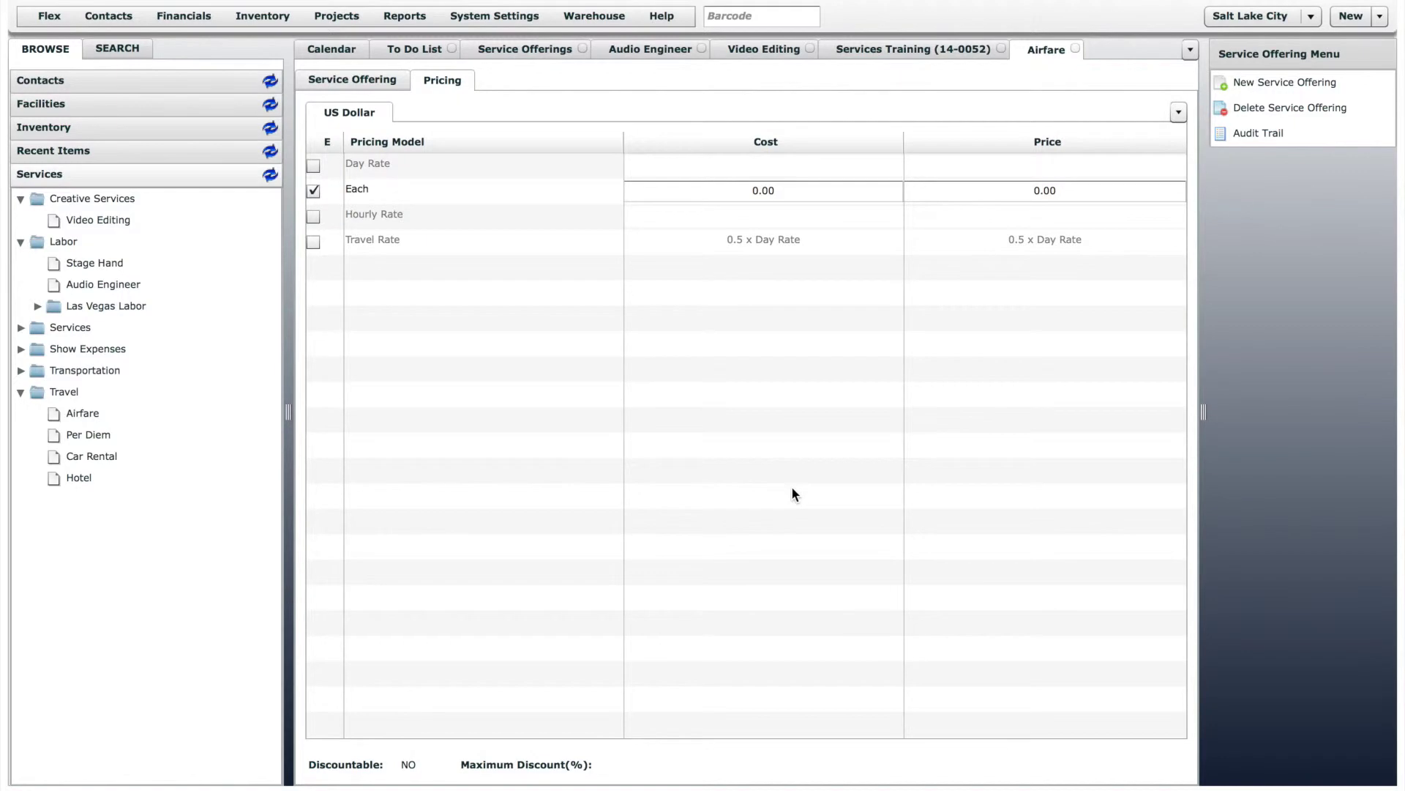
drag(104, 285, 100, 262)
click(826, 494)
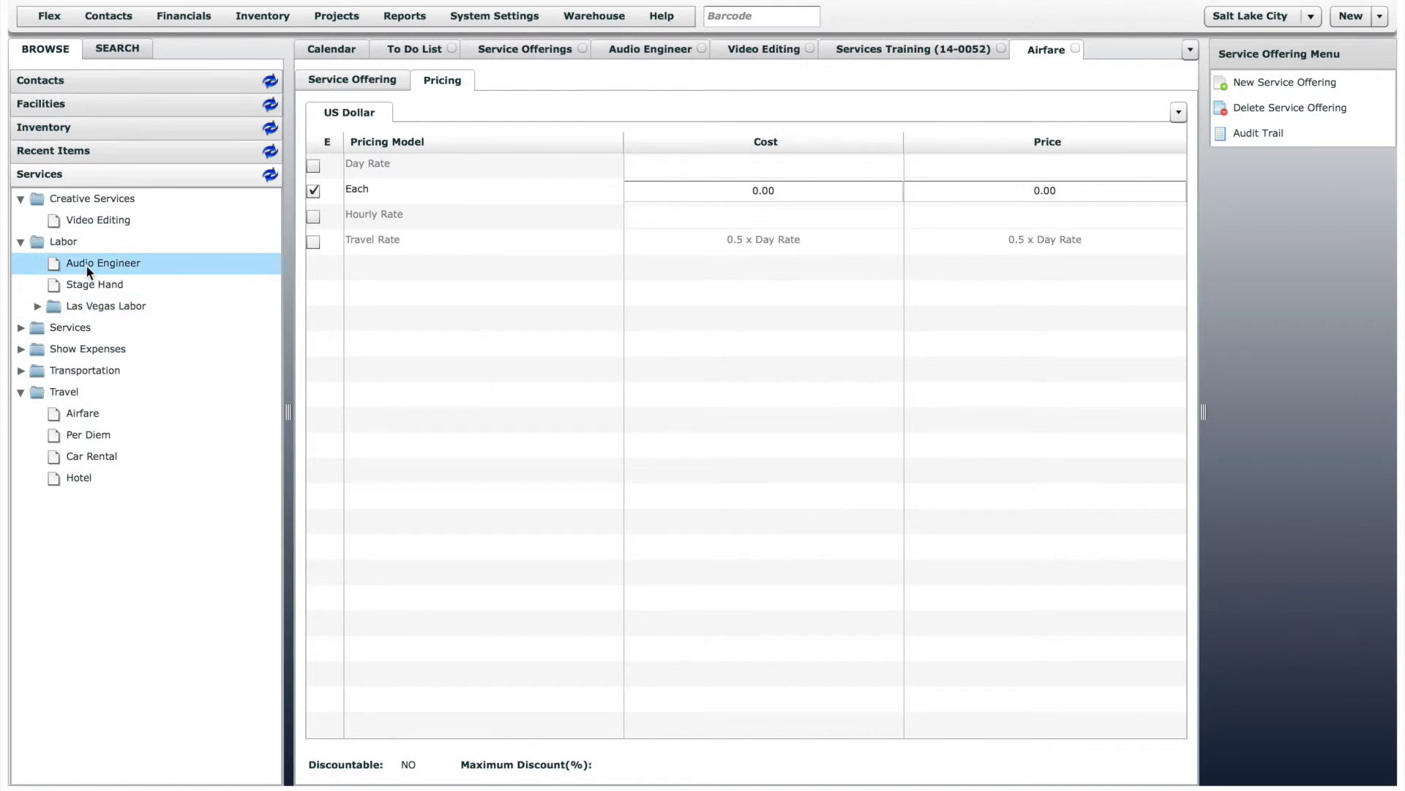
Move Audio Engineer inside Las Vegas Labor and reopen it from the Service Offerings list
drag(85, 265, 98, 306)
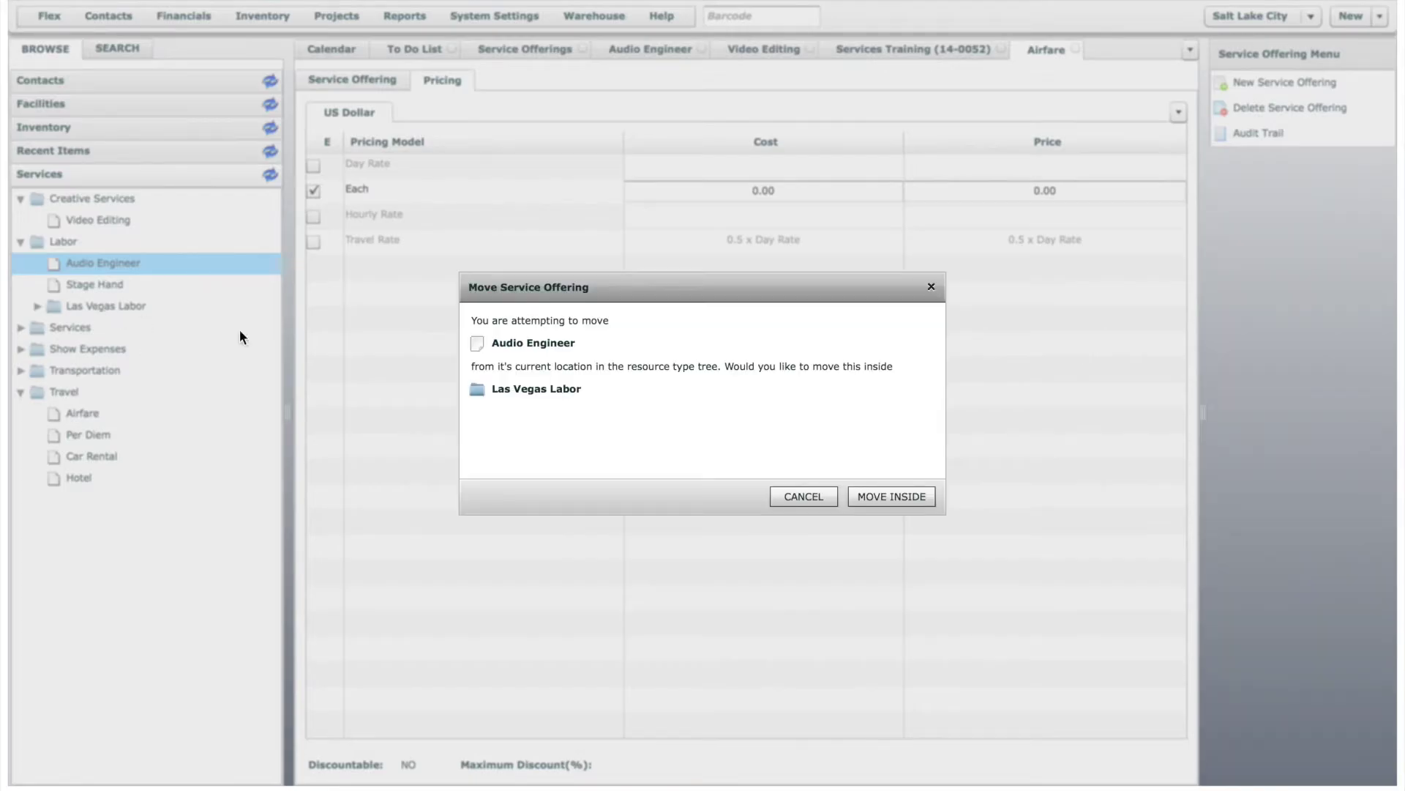
click(875, 497)
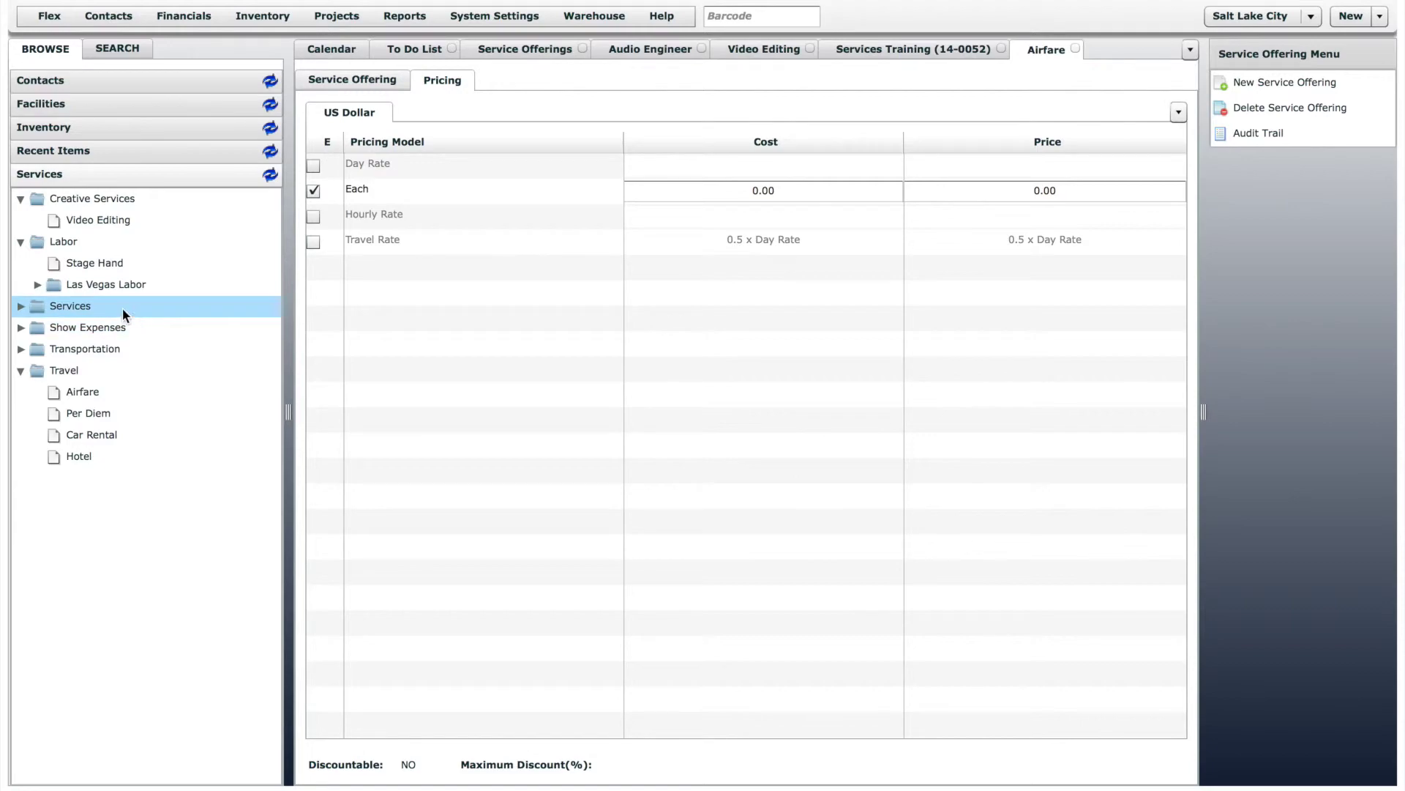
click(38, 285)
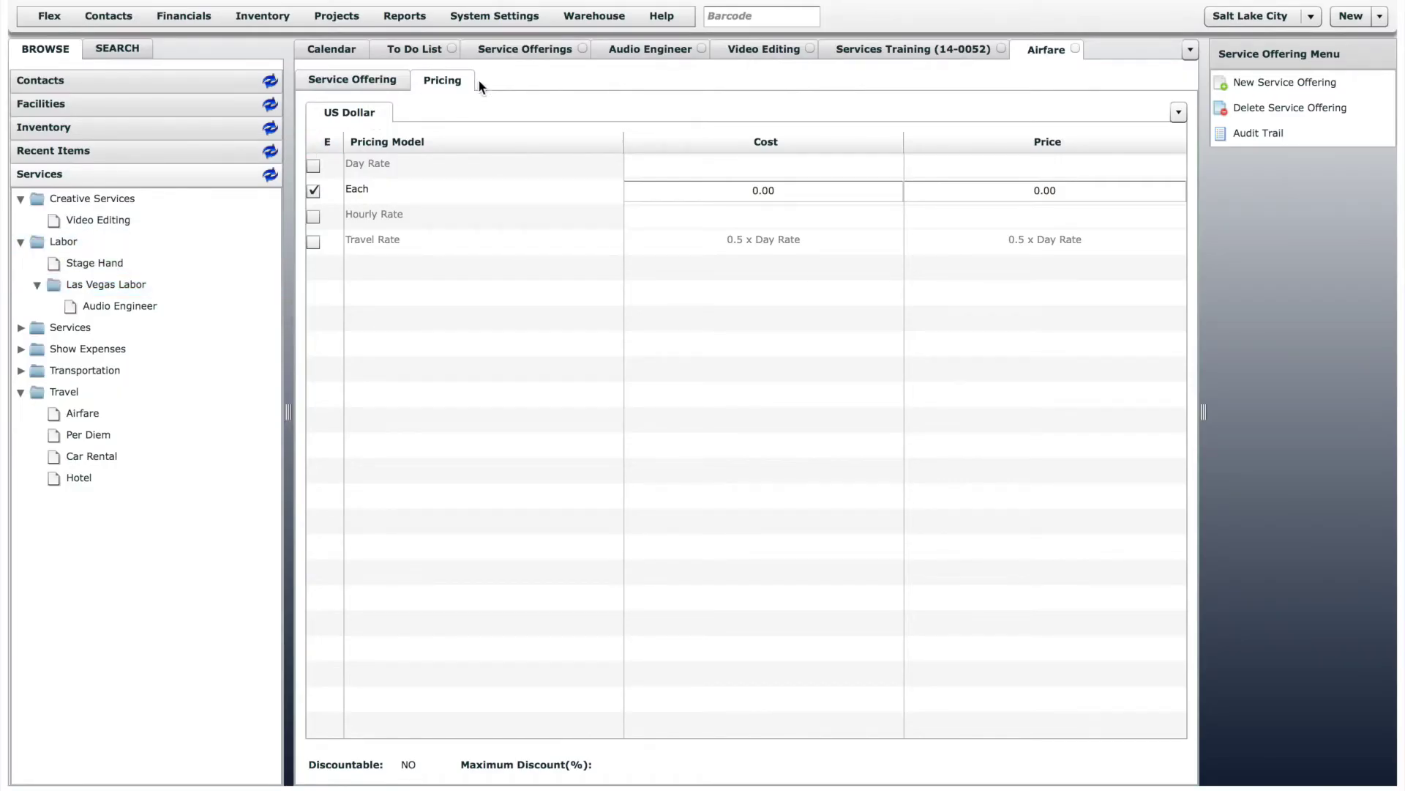
click(539, 51)
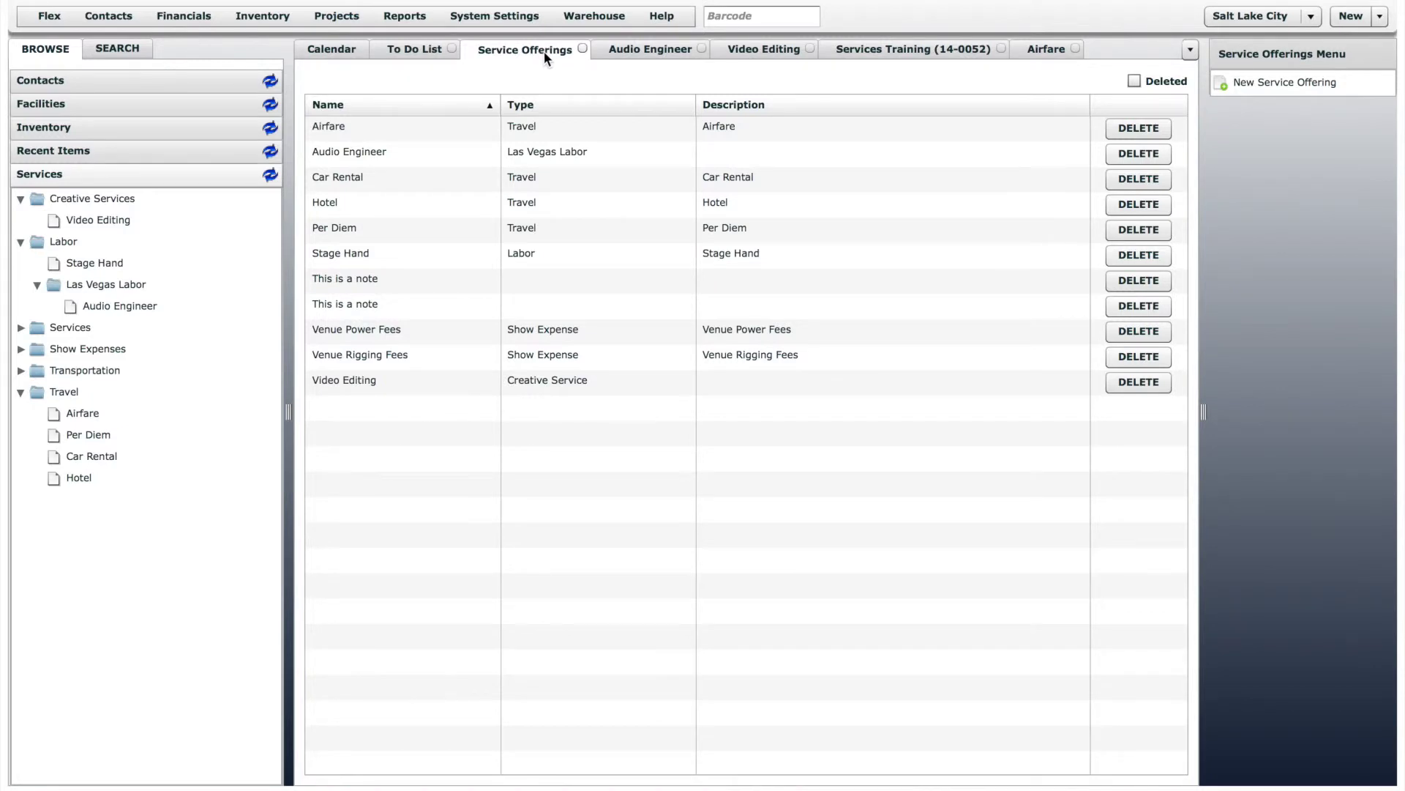
double_click(393, 152)
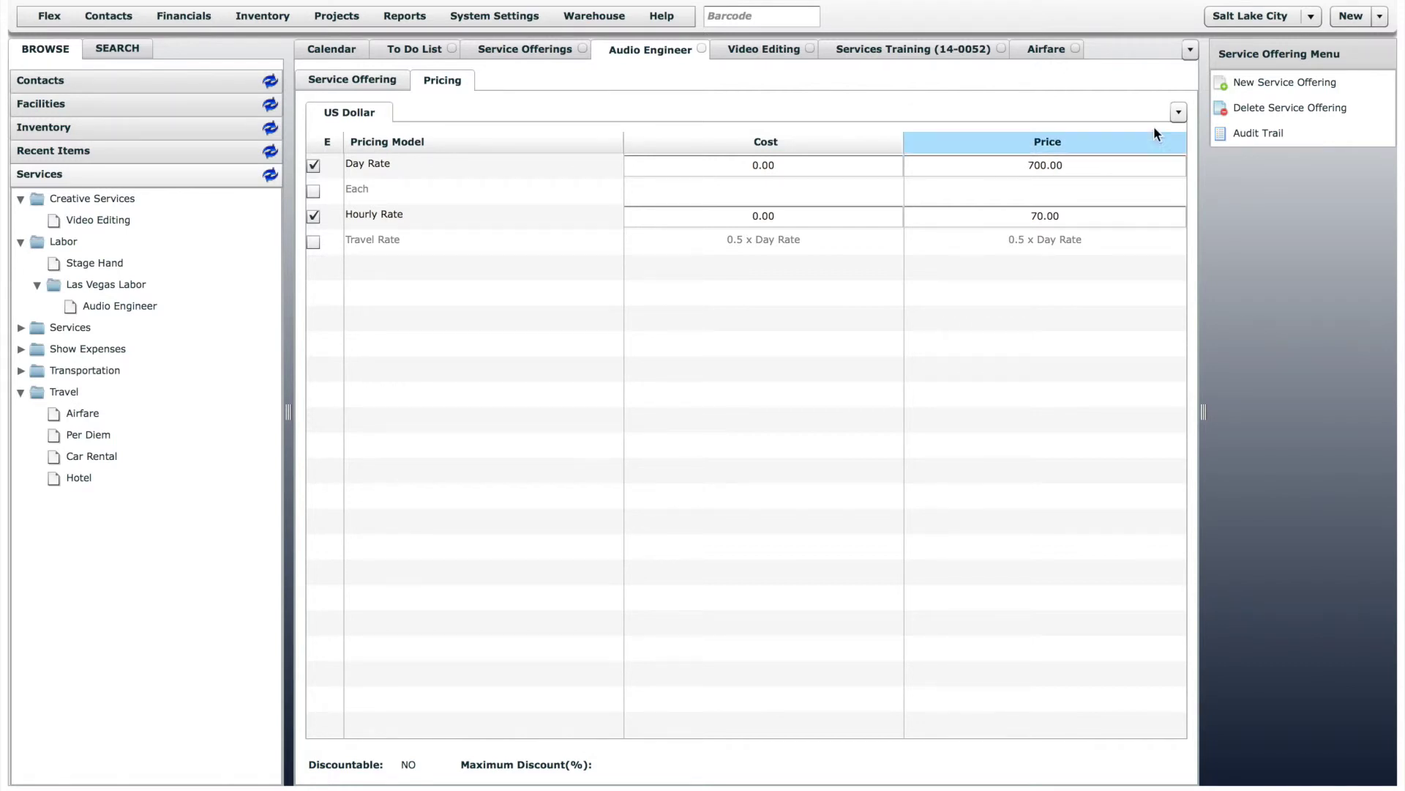
click(1292, 81)
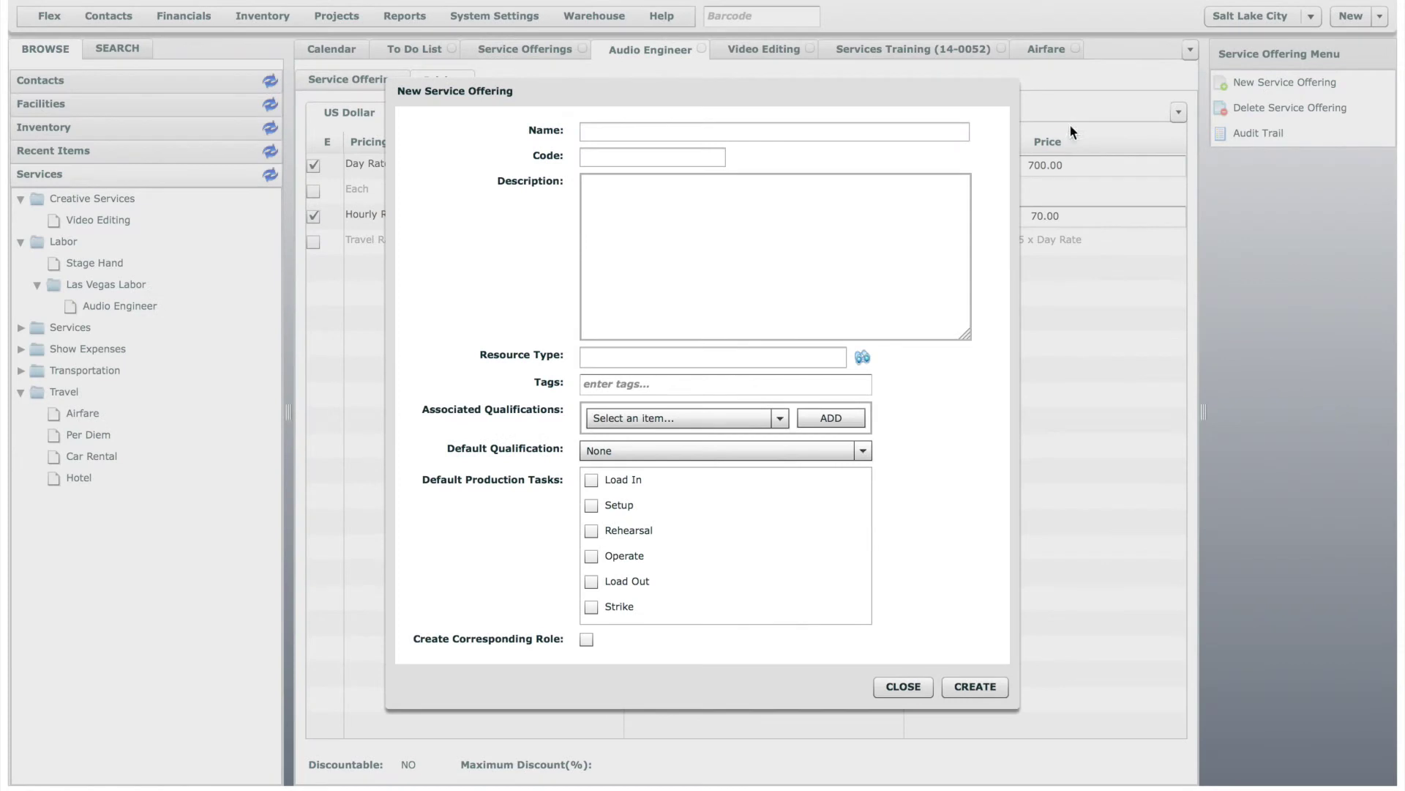
Name a new service offering 'Audio Engineer' and set its resource type to Labor
click(810, 126)
text(Aud)
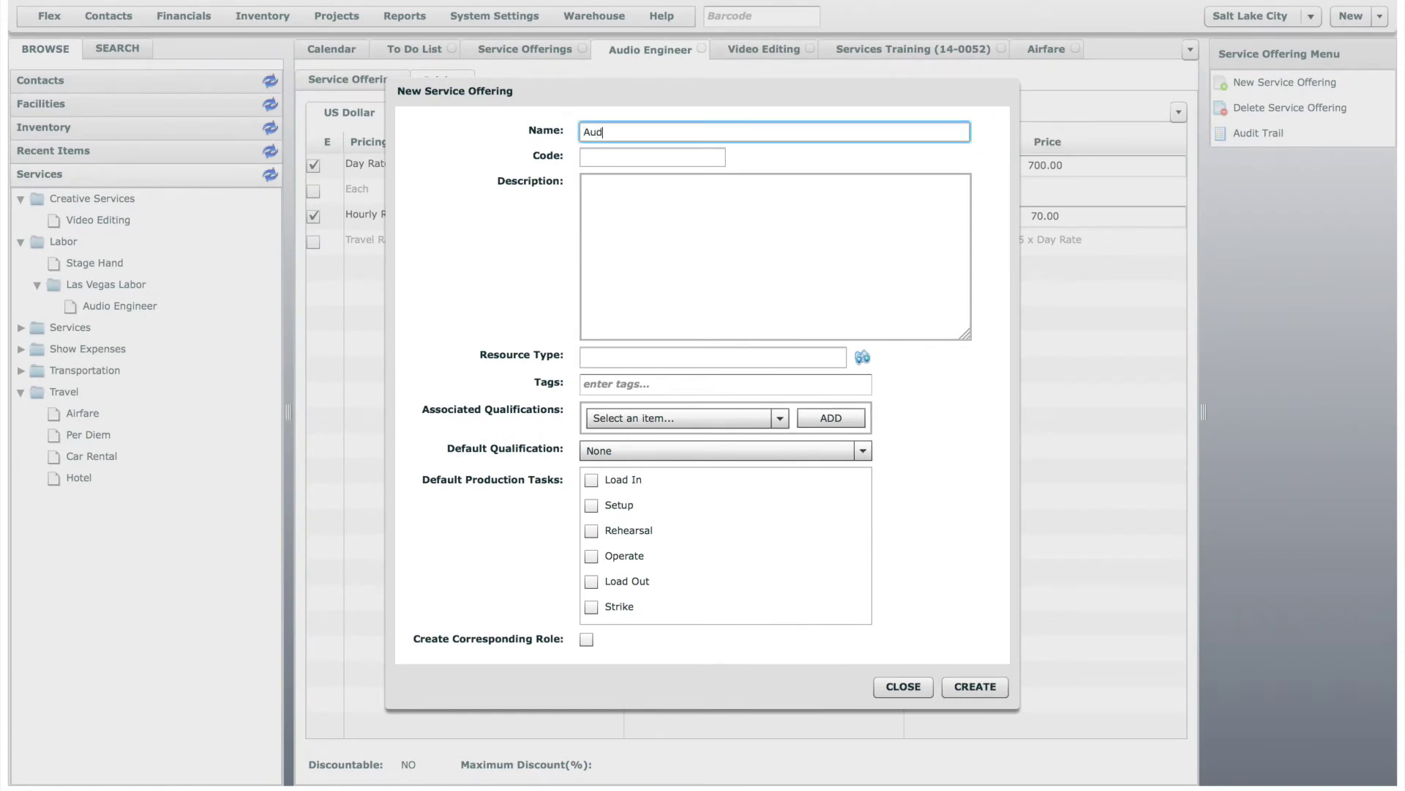
text(io Engineer)
click(861, 358)
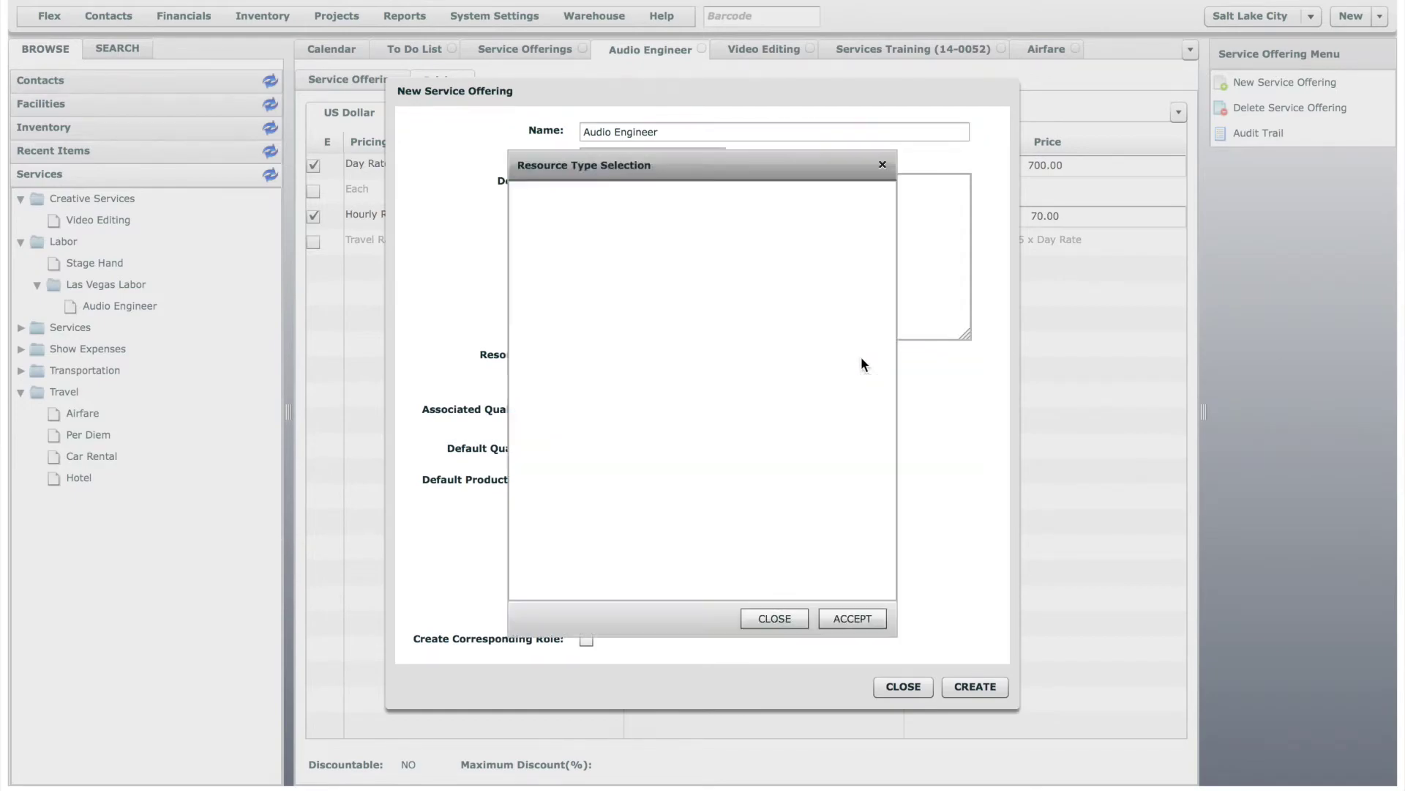
click(553, 213)
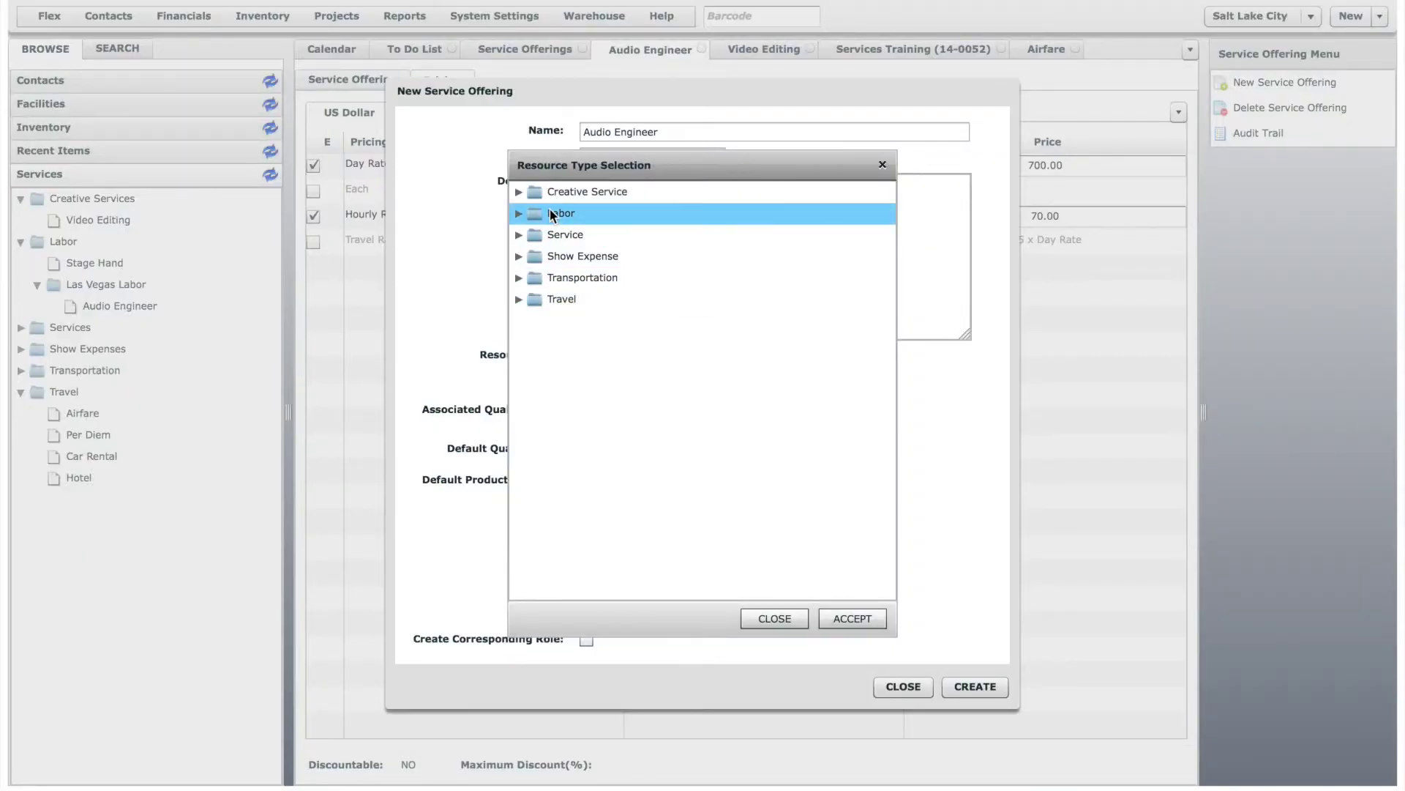
click(852, 618)
Add A1 Audio Engineer as the default qualification, tick Setup, Rehearsal and Operate, and create it
click(781, 417)
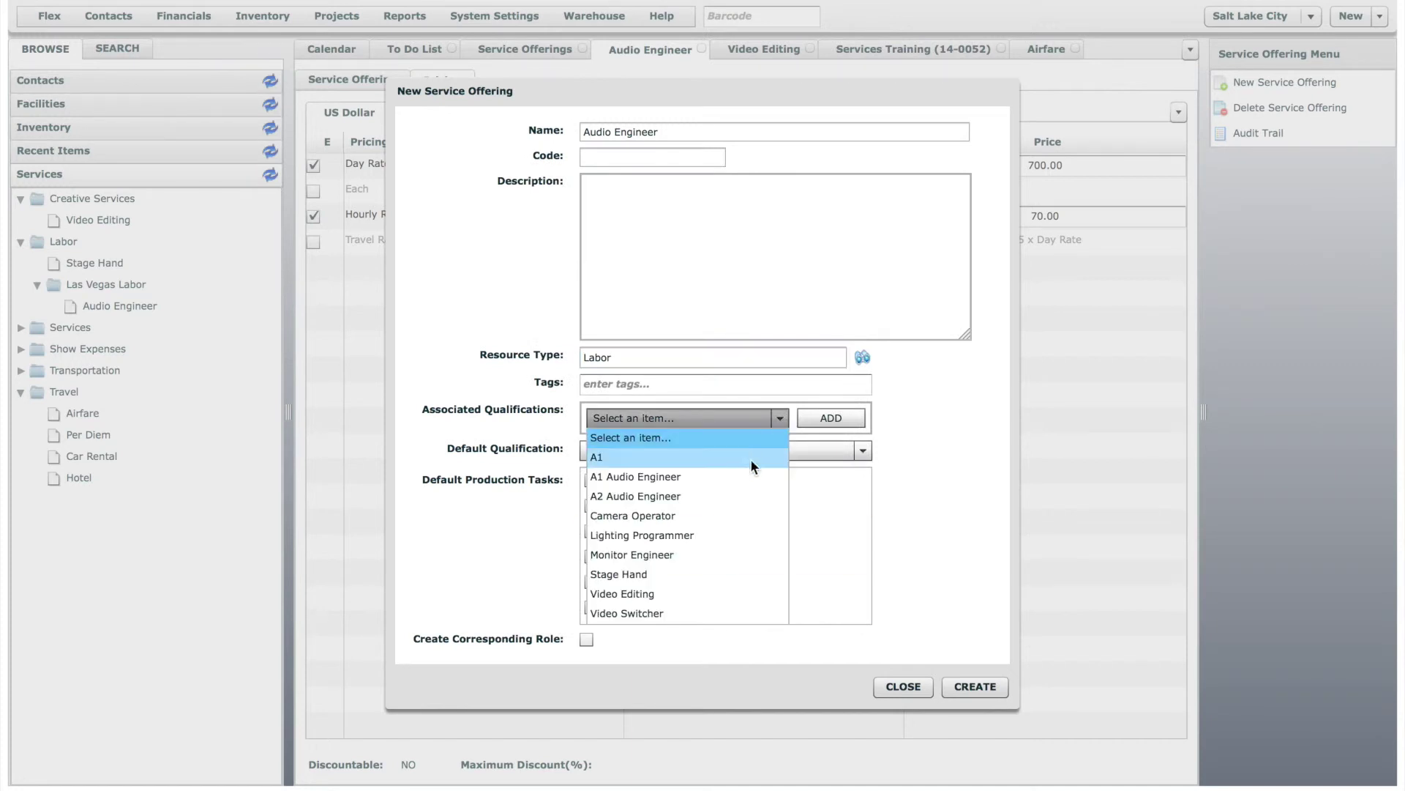
click(769, 477)
click(831, 417)
click(761, 461)
click(709, 522)
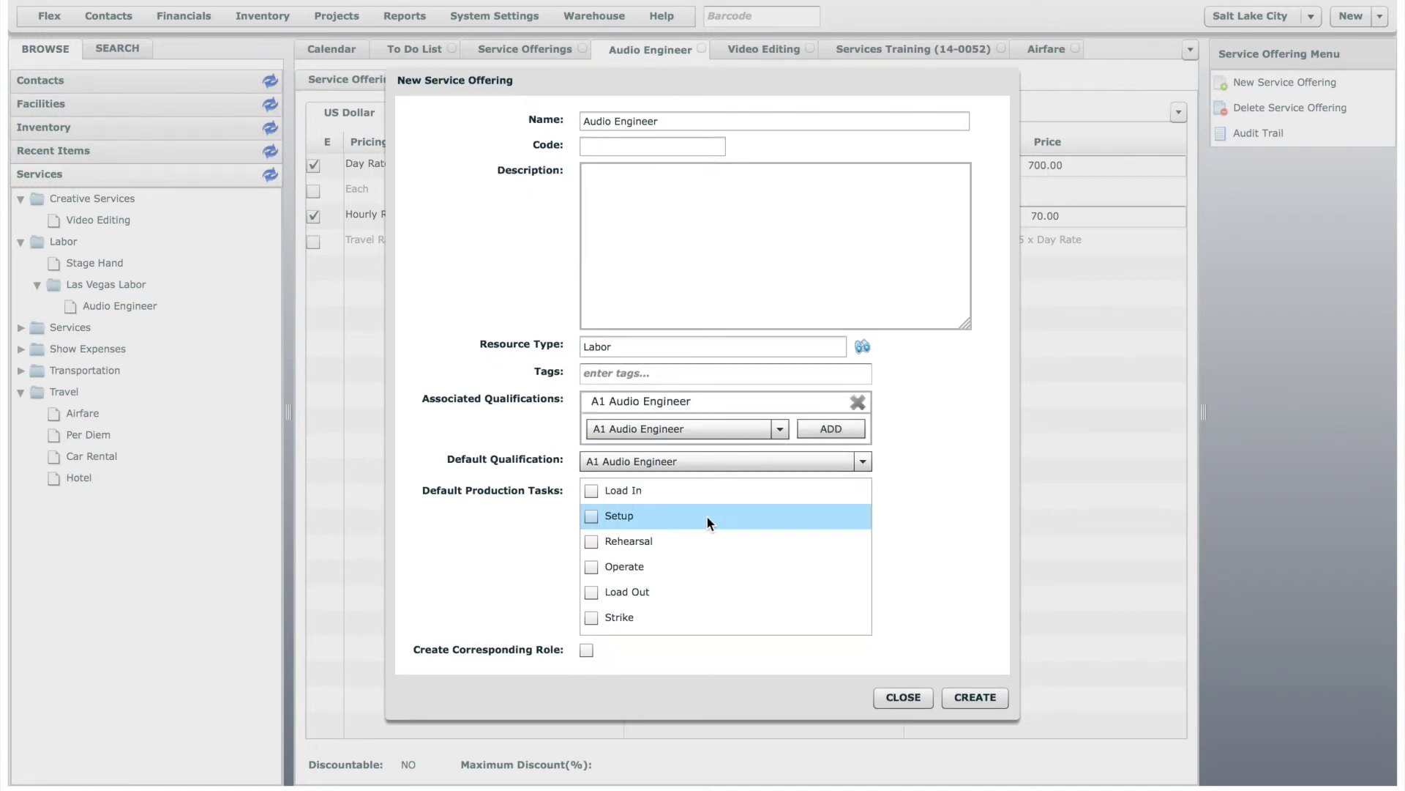
click(591, 516)
click(591, 541)
click(644, 567)
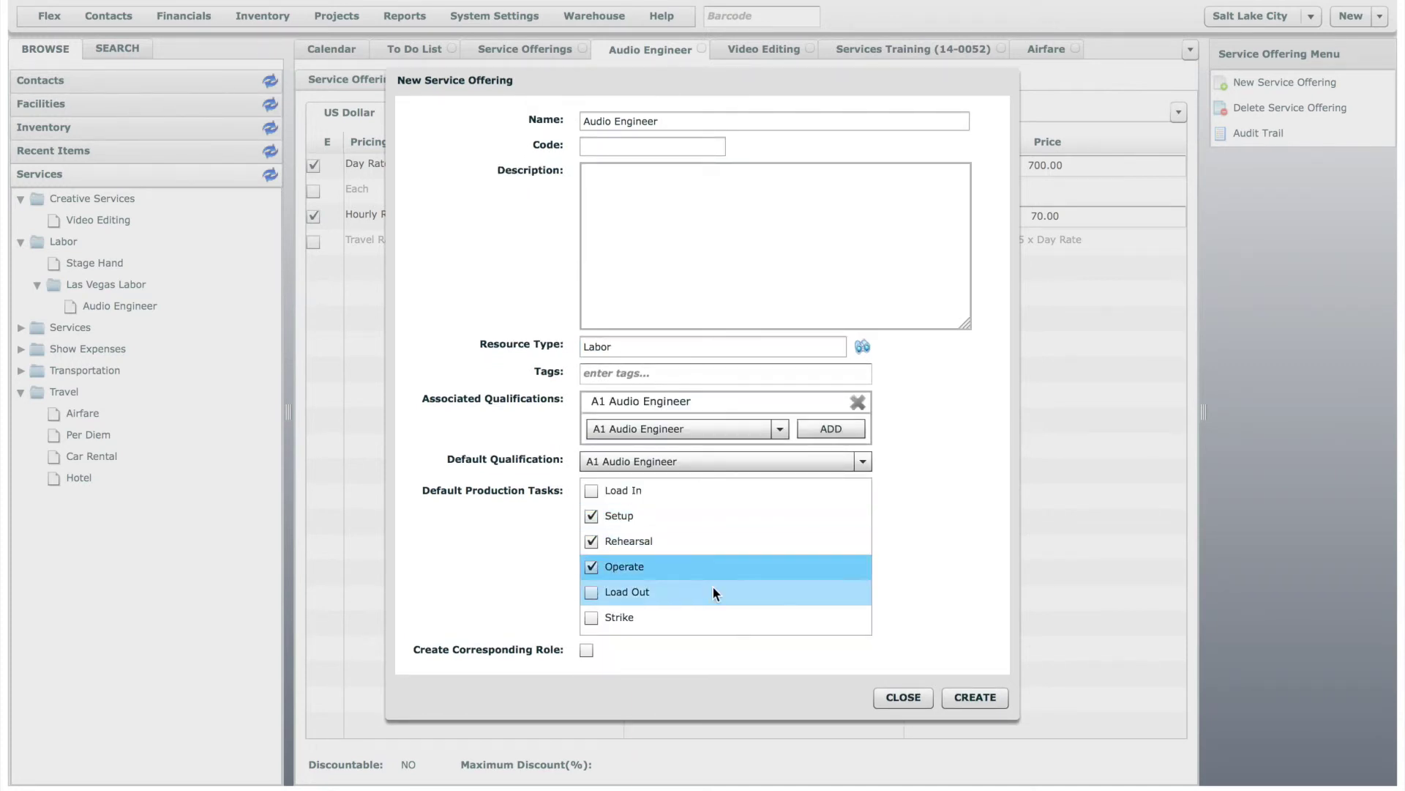
click(973, 697)
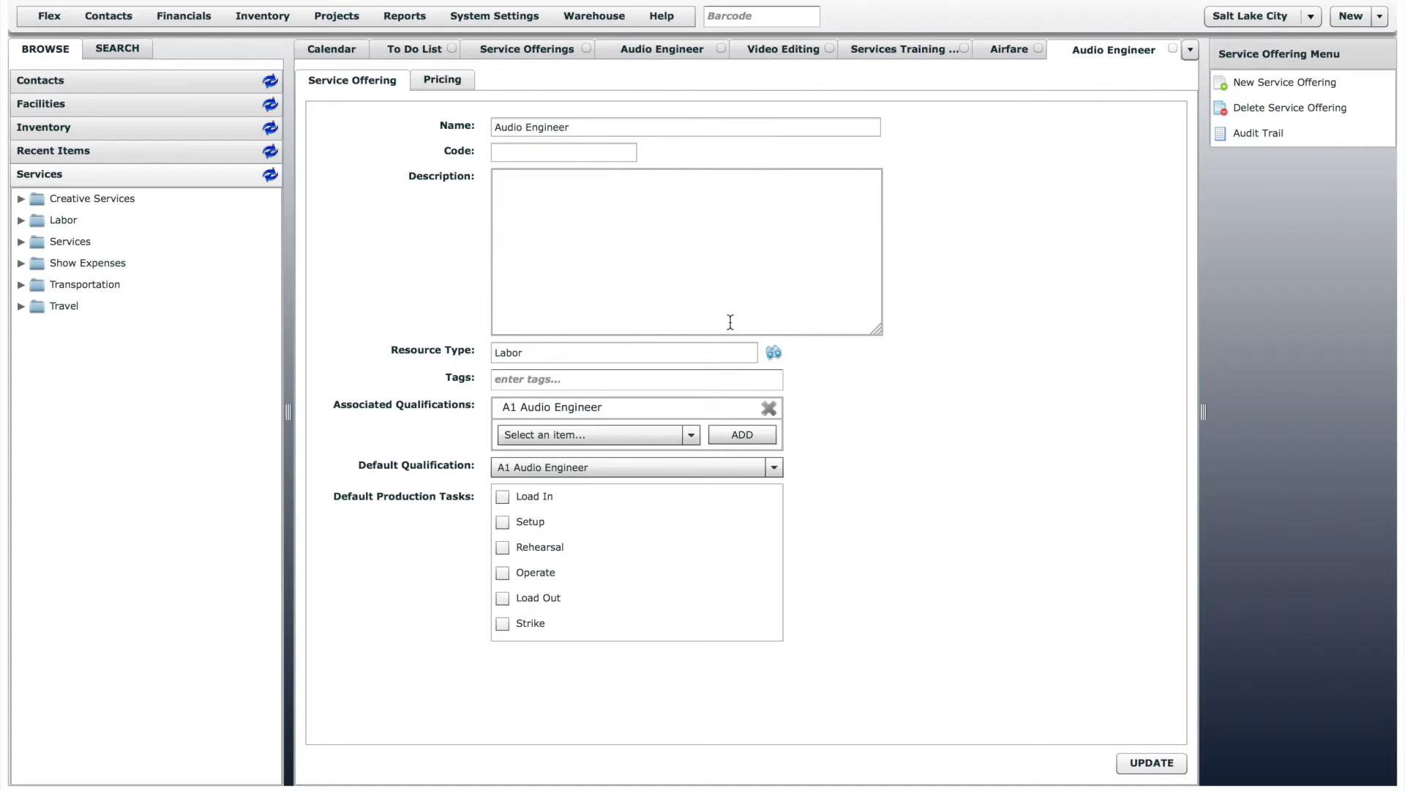
Price the new Audio Engineer at 600 Day Rate and 60 Hourly Rate
click(449, 80)
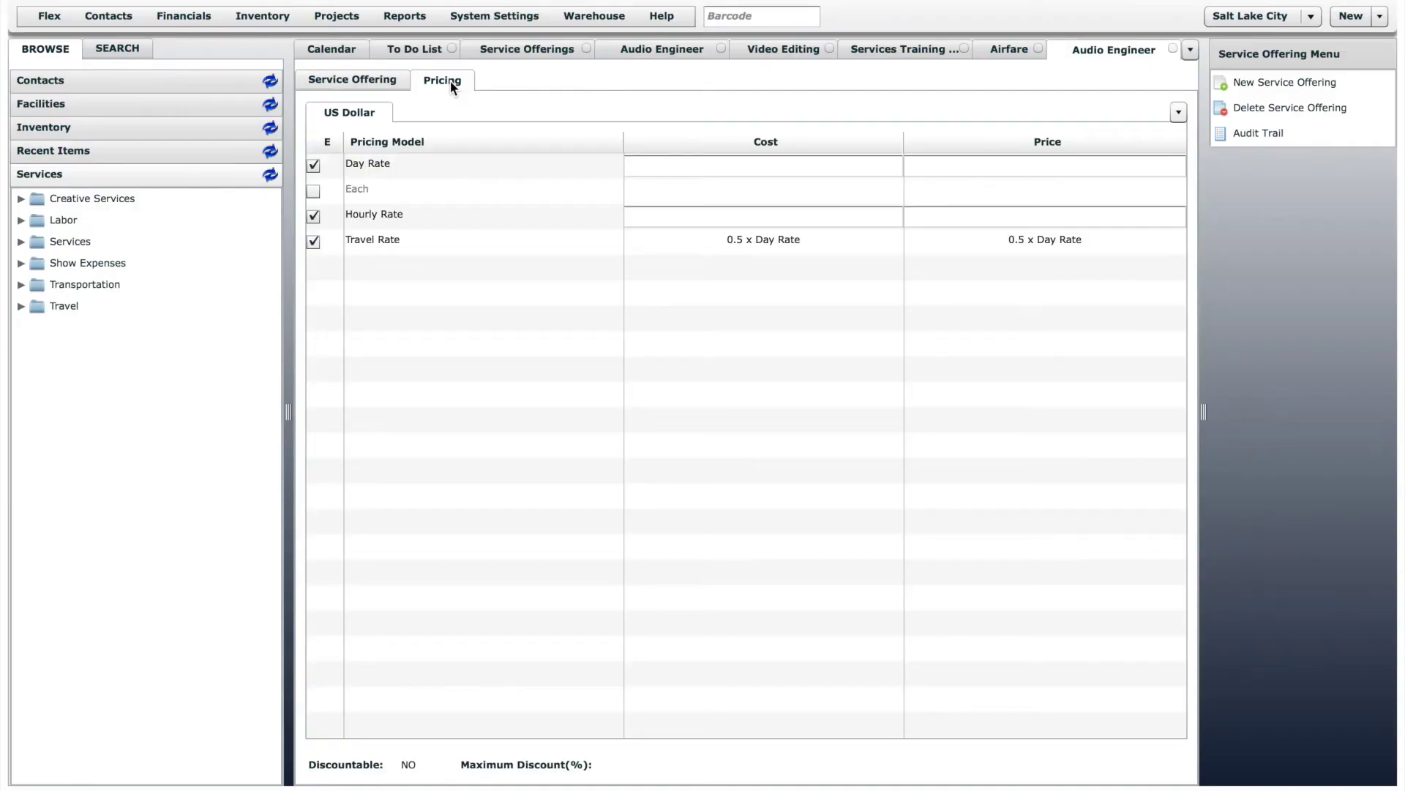
click(1042, 169)
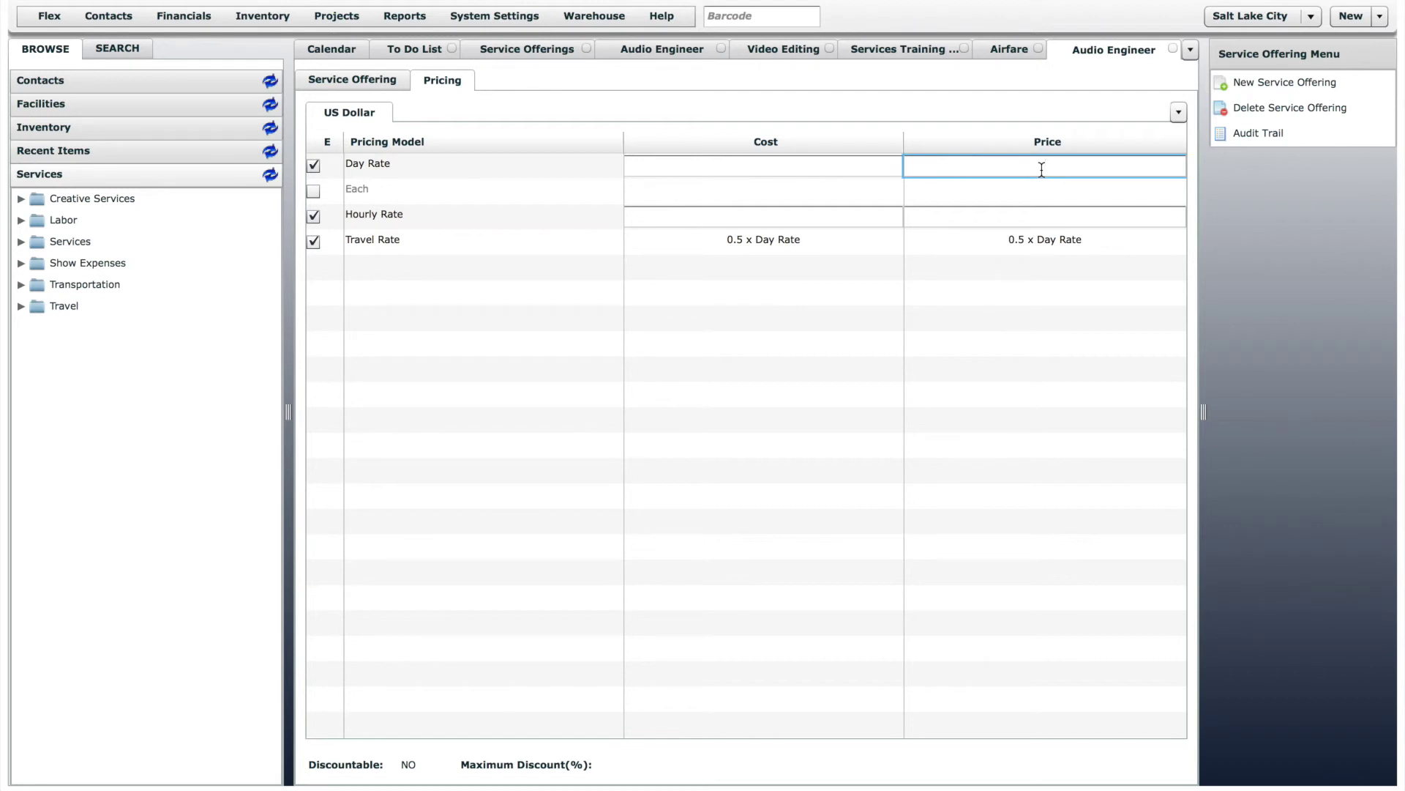
text(600)
click(1050, 217)
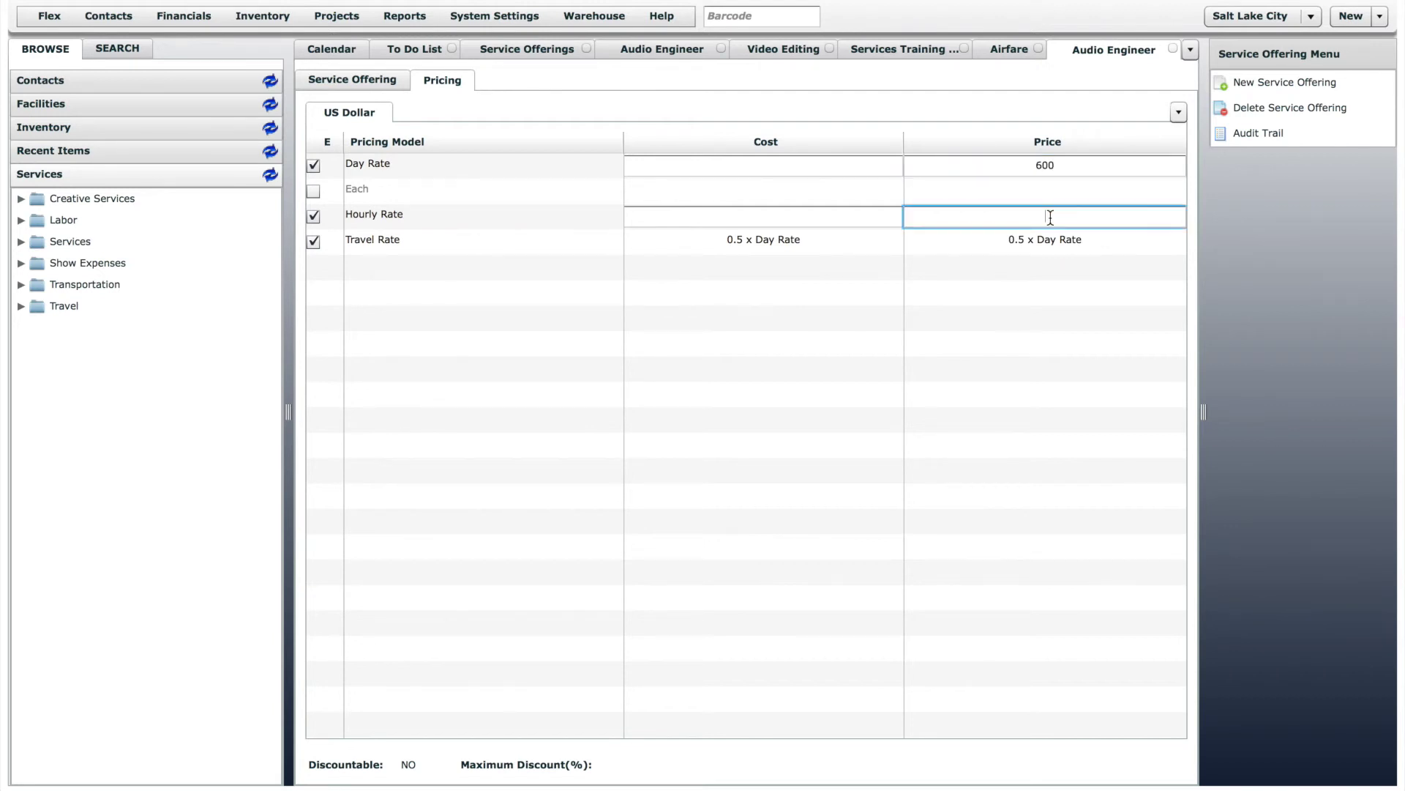
text(60)
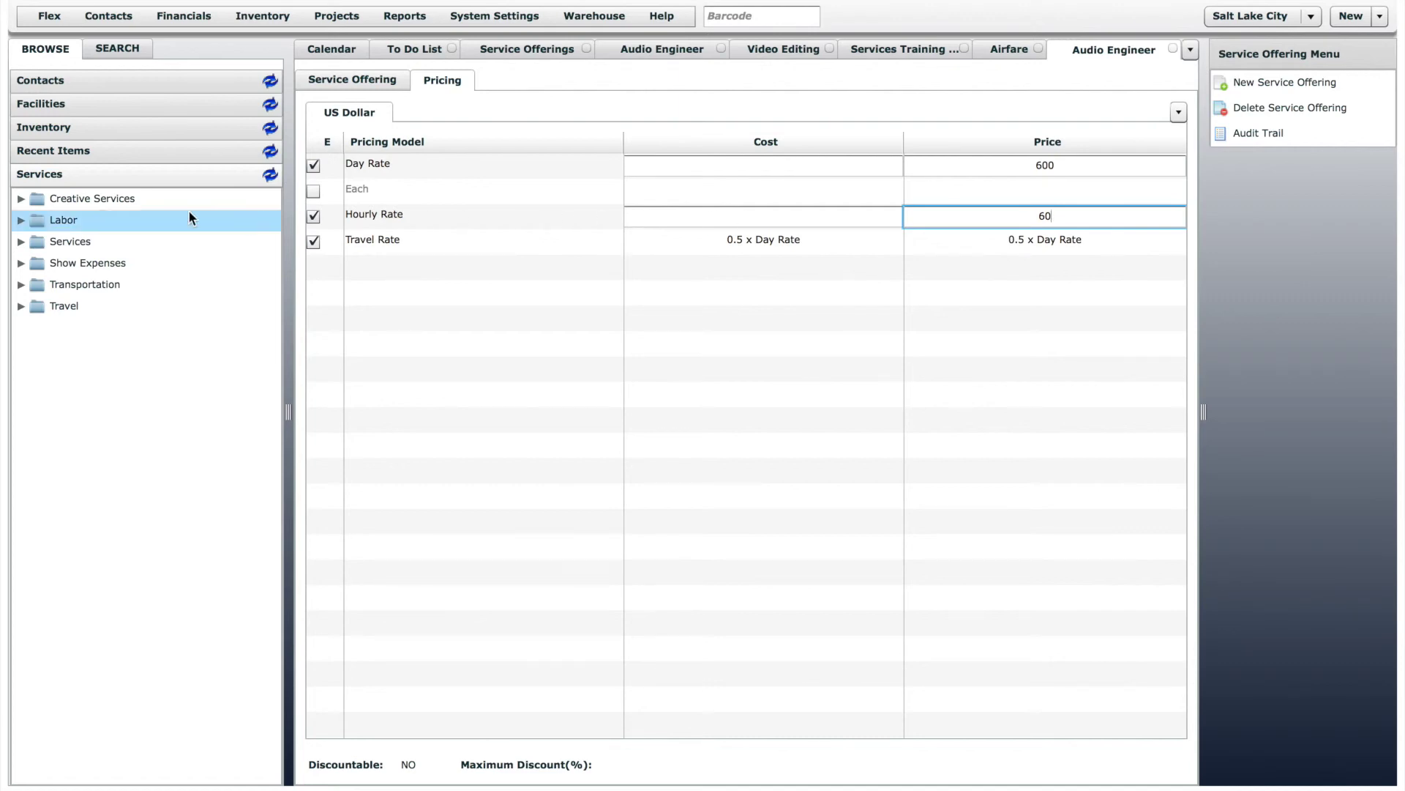
Expand Labor and Las Vegas Labor to compare both Audio Engineer entries
click(21, 221)
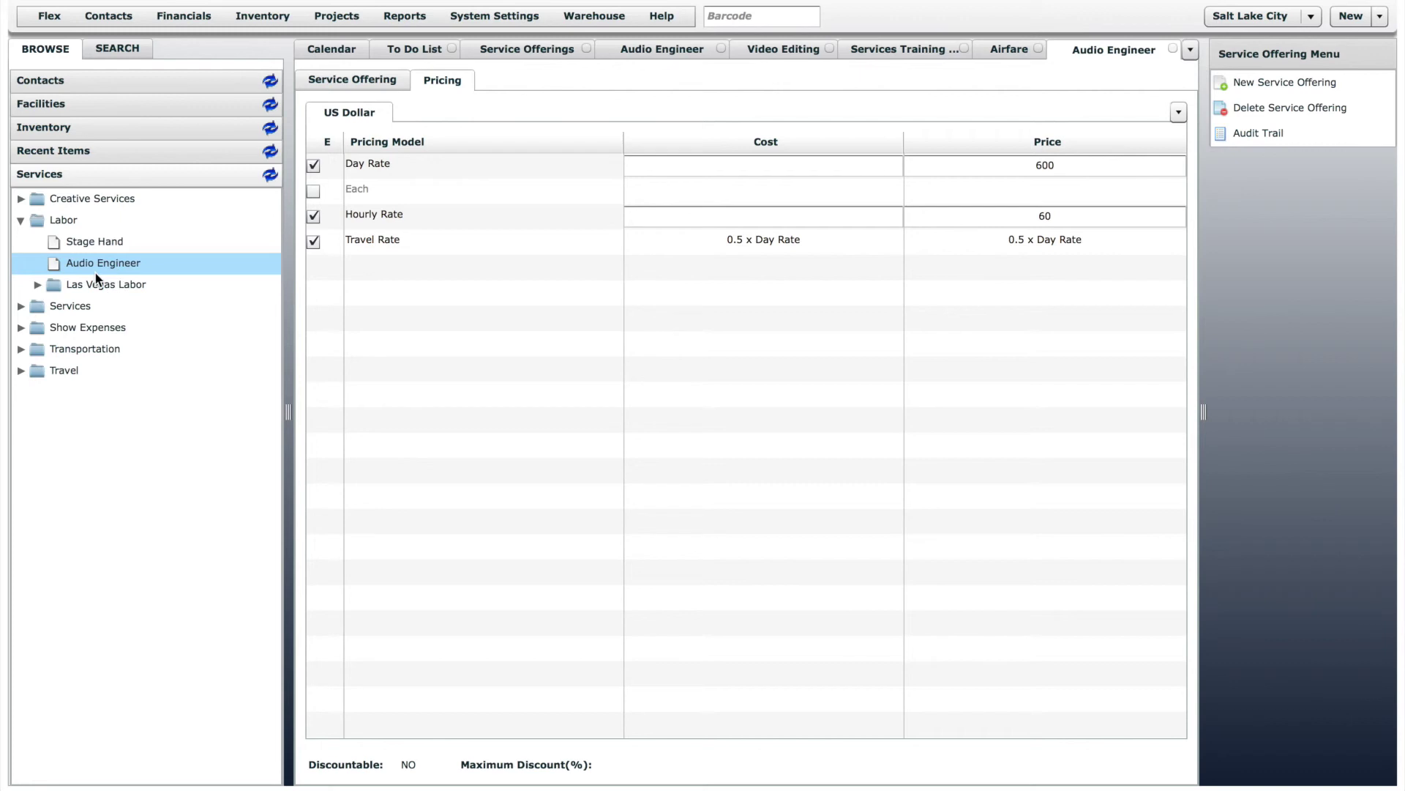
click(37, 284)
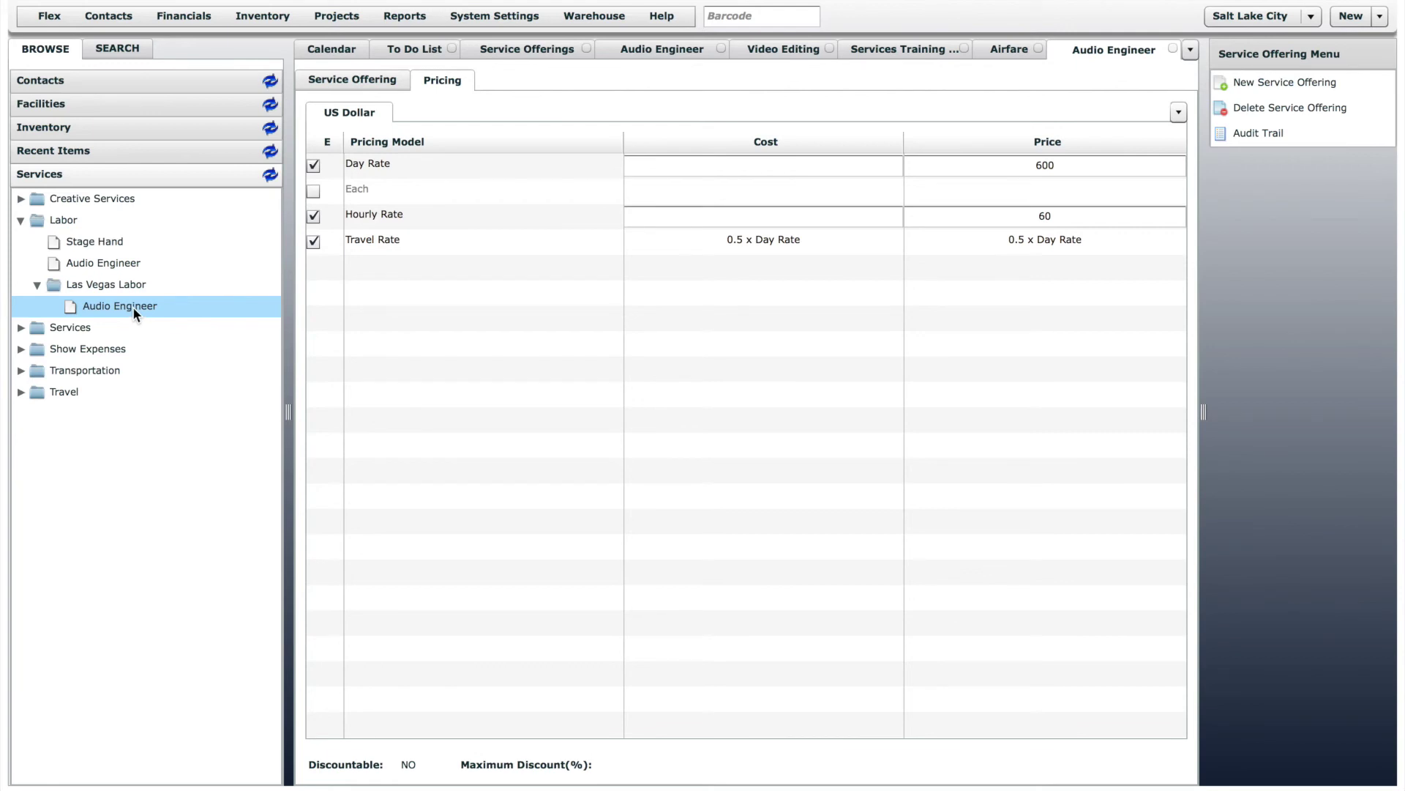
click(547, 50)
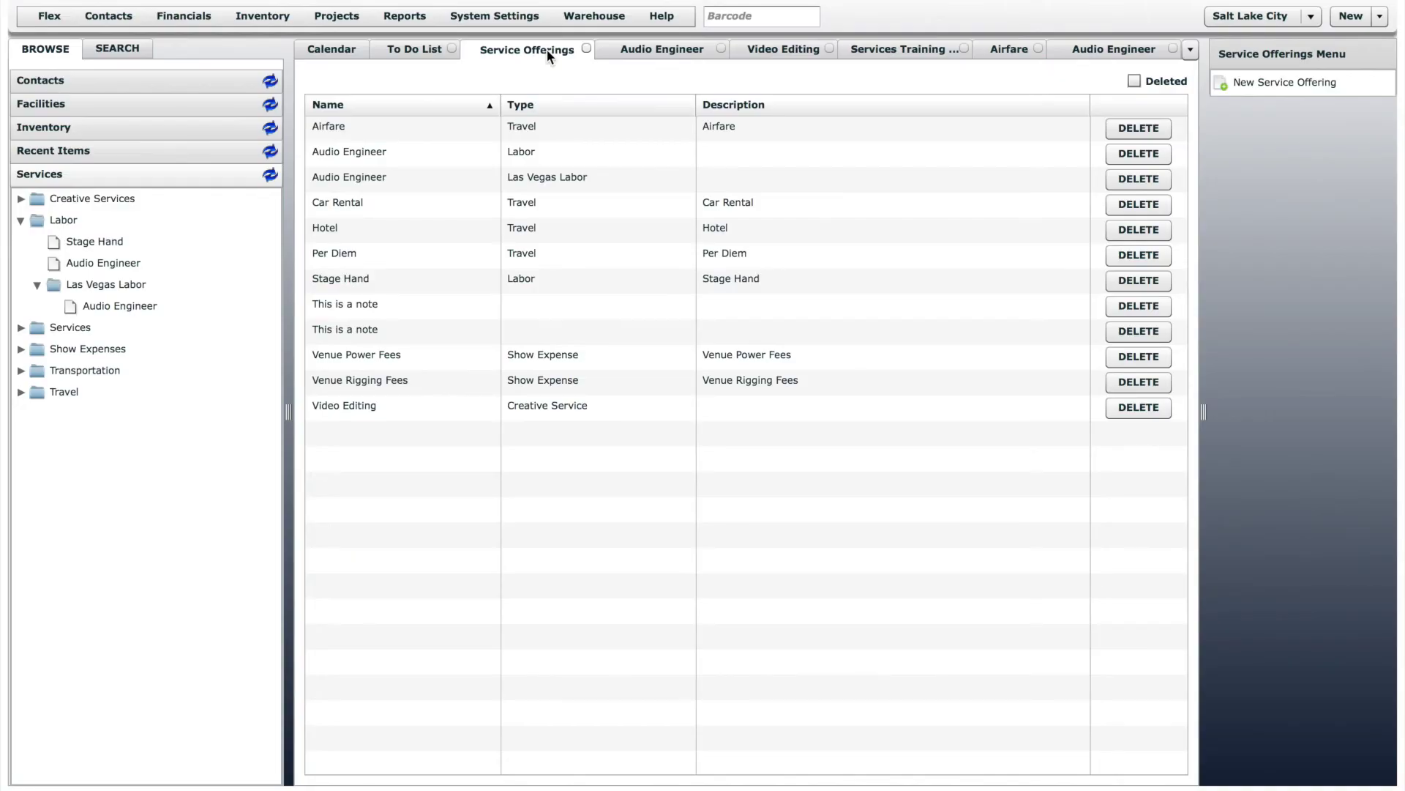
Delete the Video Editing offering from the service offerings list
click(1148, 412)
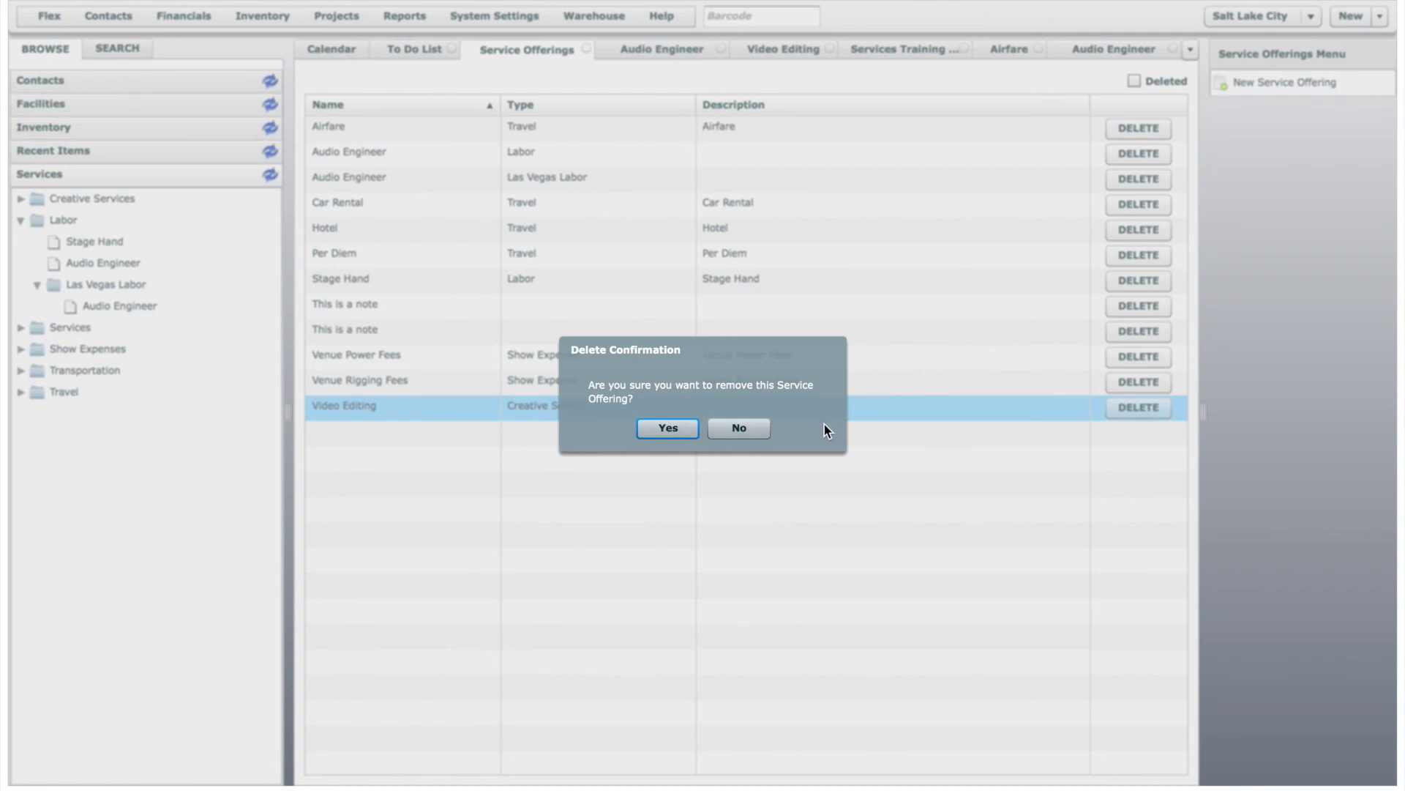